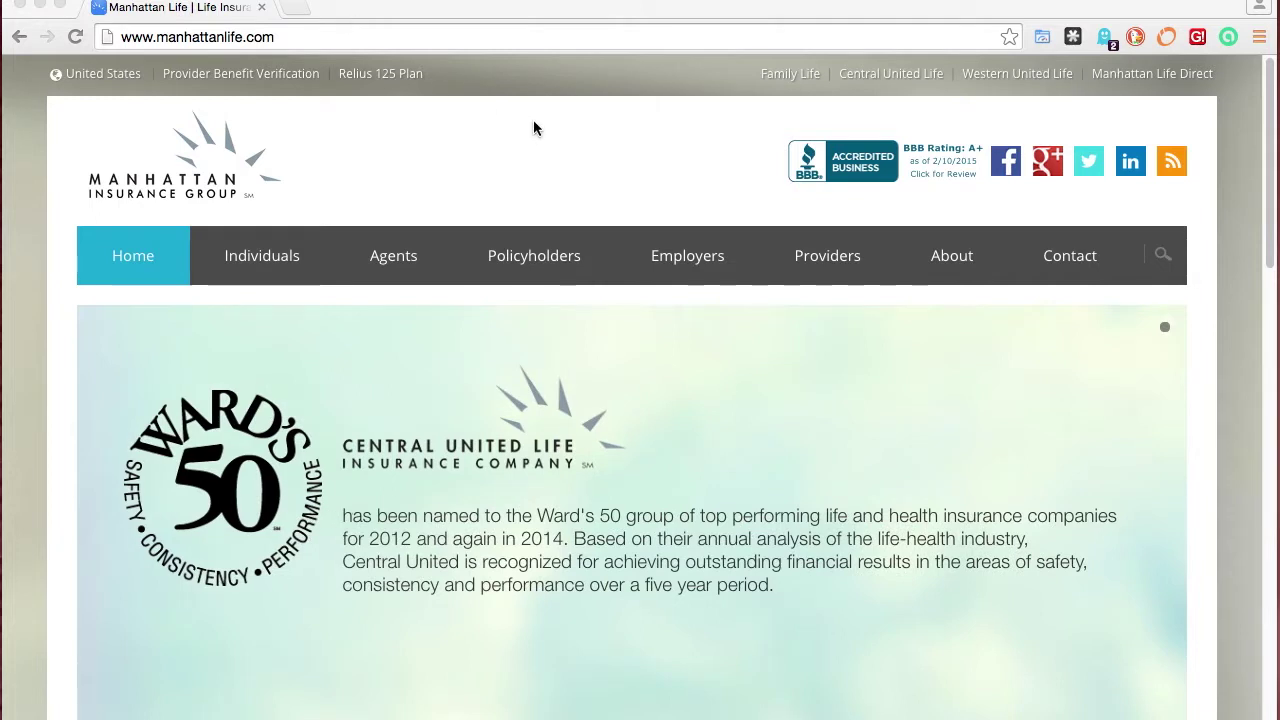
- Open the agent login page from the Agents menu on the Manhattan Life home page
scroll(523, 140, down, 2)
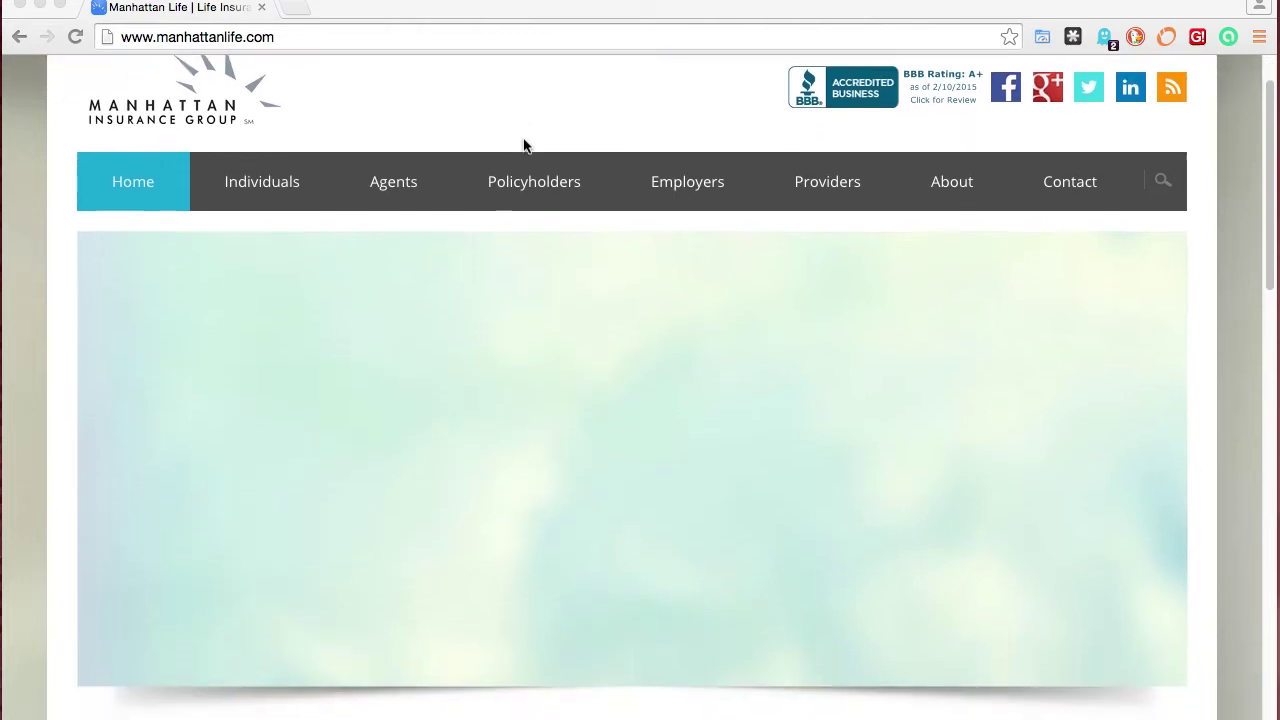
scroll(523, 138, down, 5)
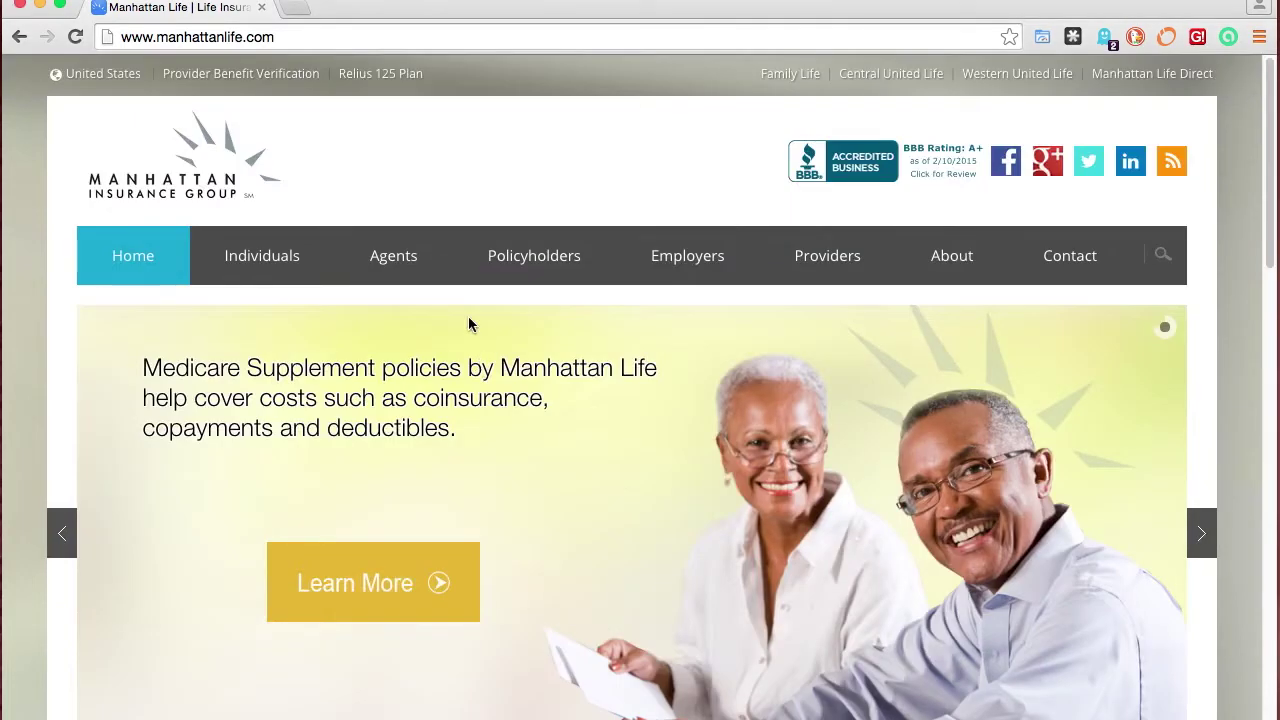
mouse_move(386, 262)
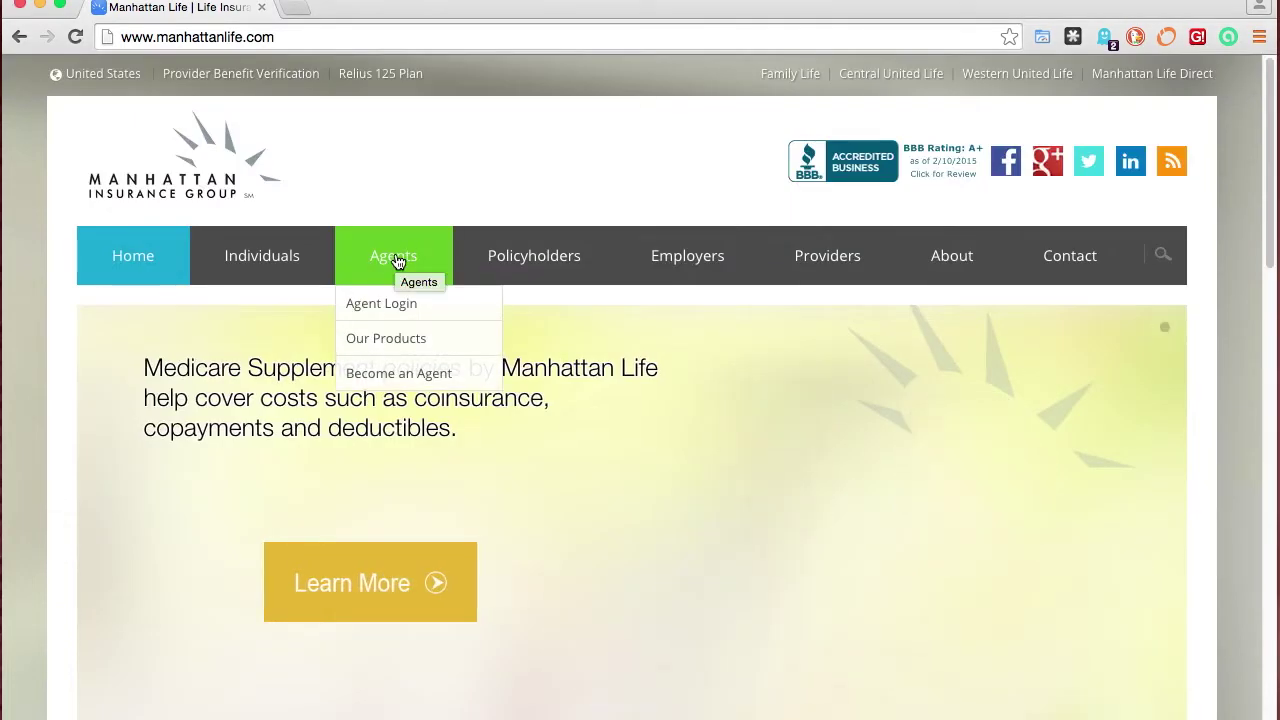
click(366, 308)
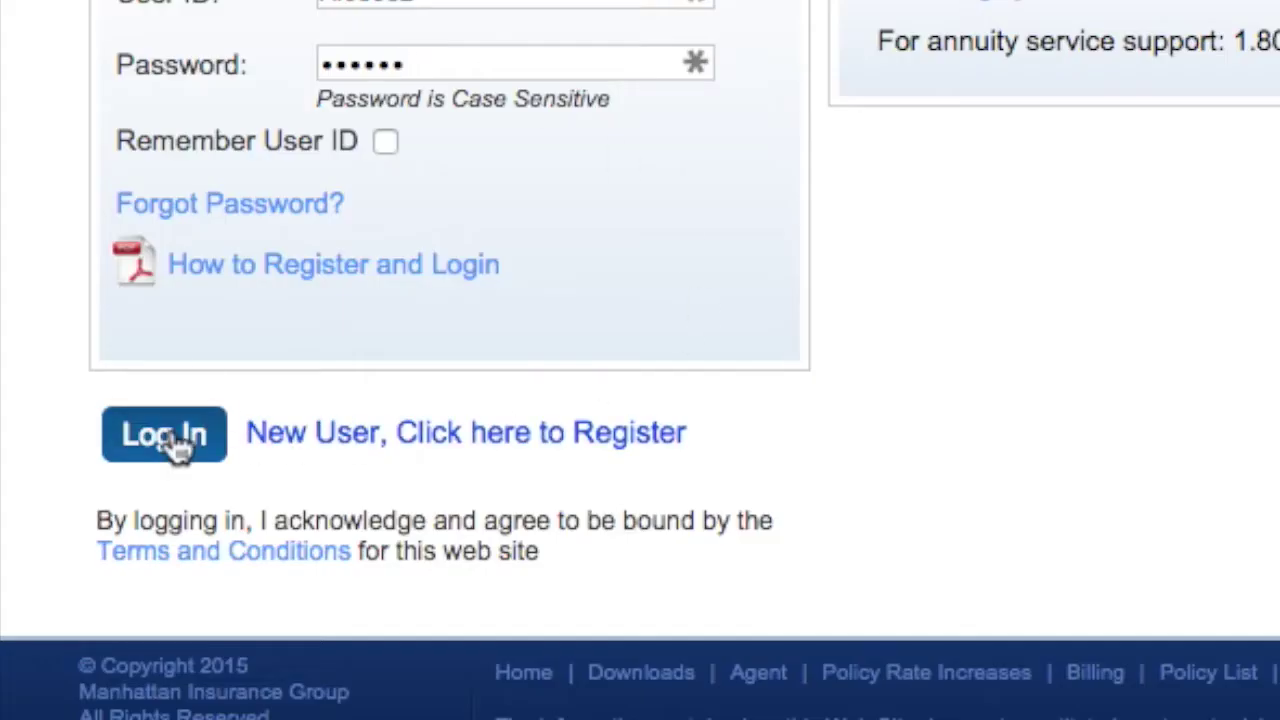
- Log in to the Agent Resource Center with the agent's User ID and password
click(202, 522)
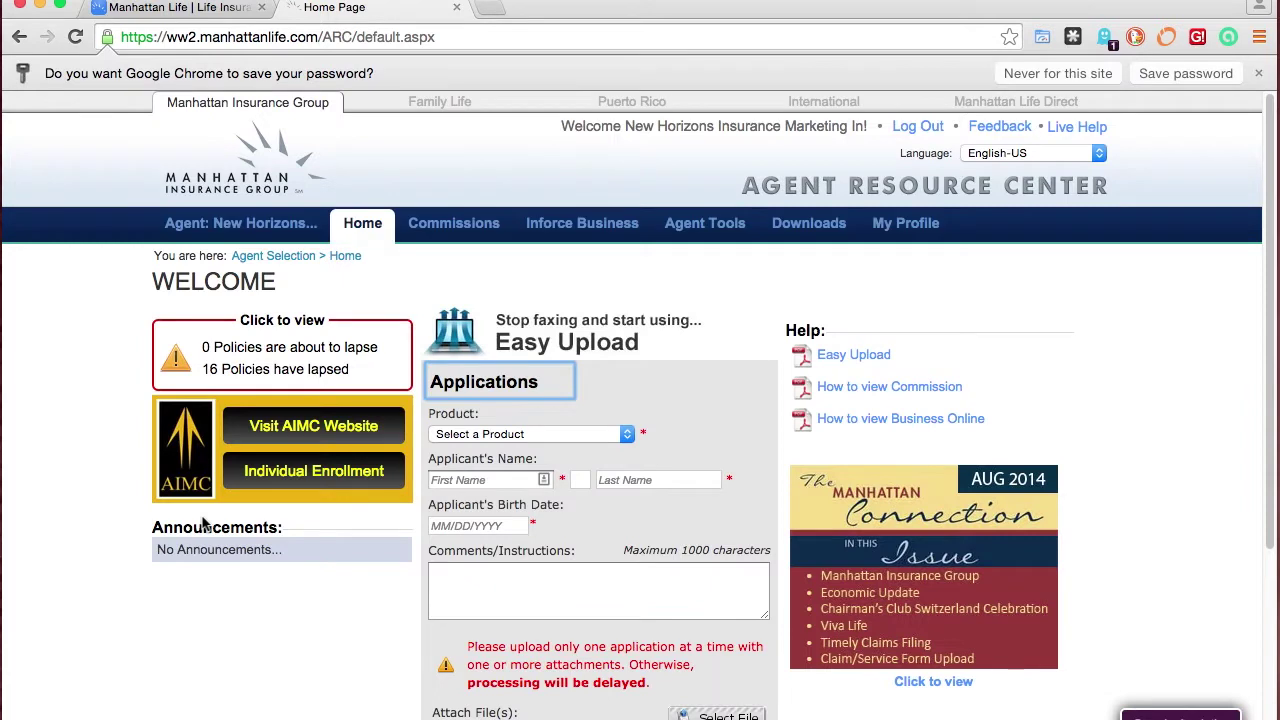
- Open the Individual Enrollment page from the Agent Tools menu
click(100, 465)
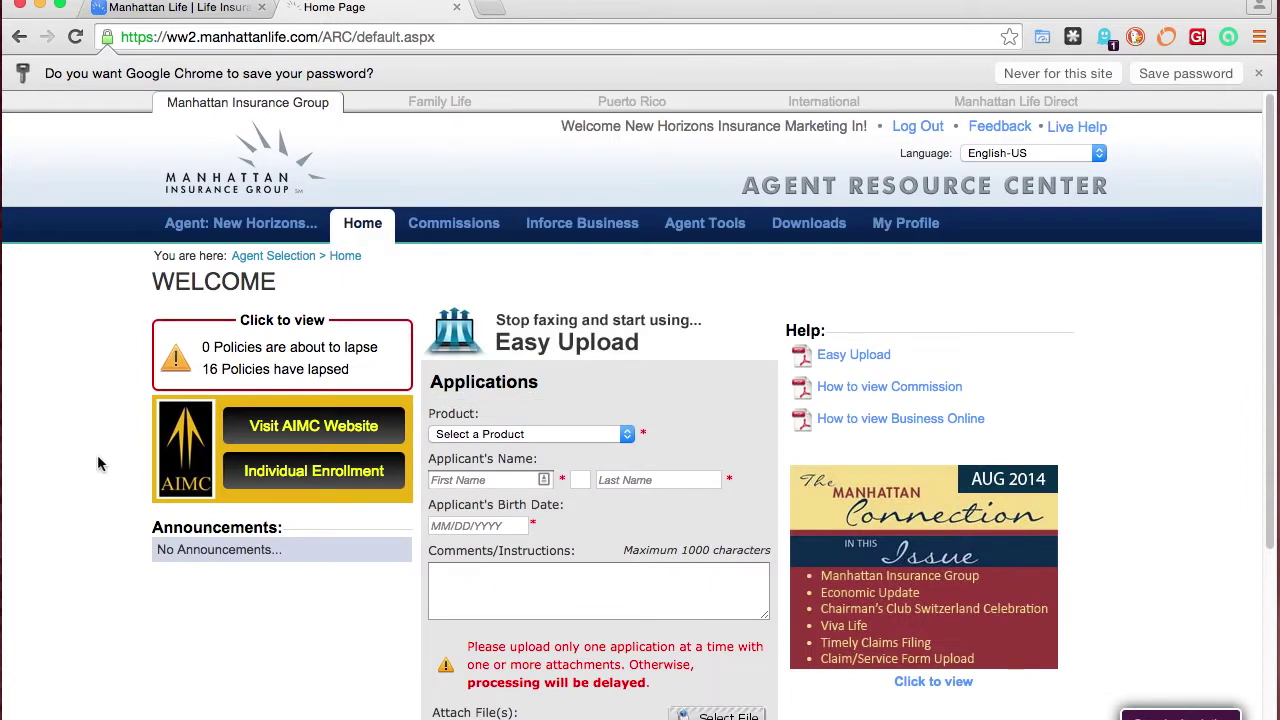
scroll(634, 375, down, 4)
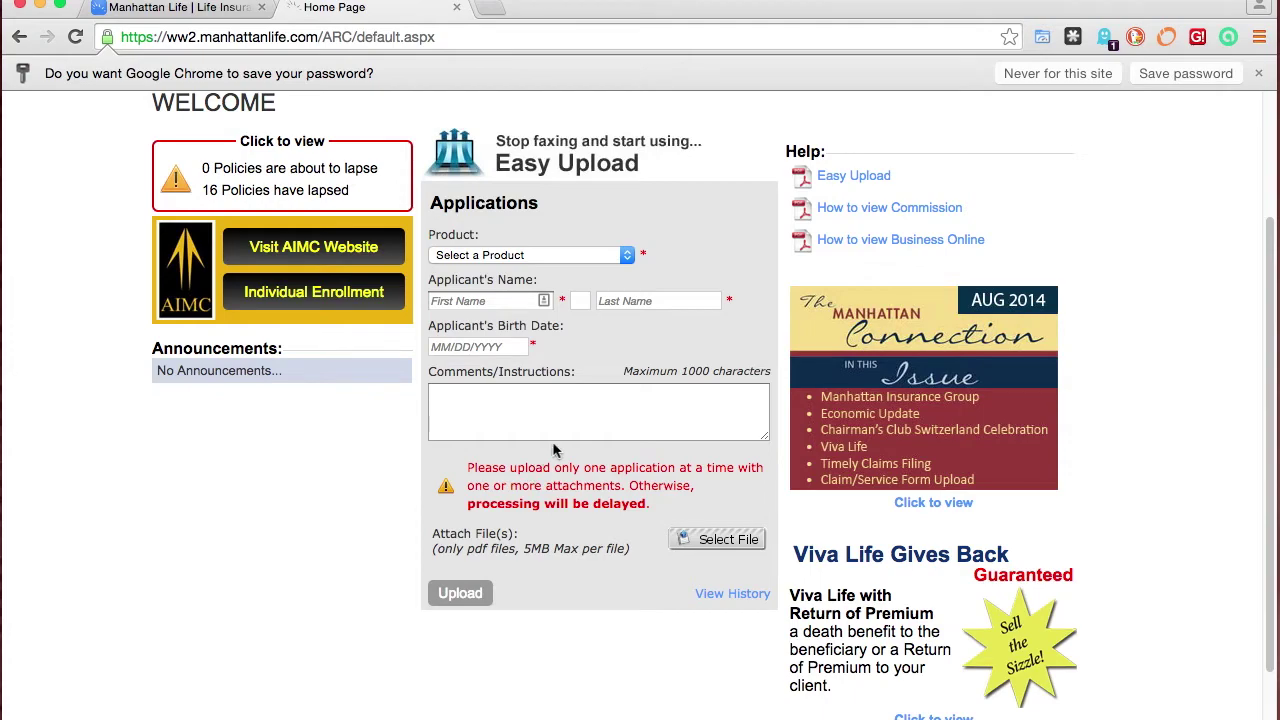
scroll(552, 441, up, 3)
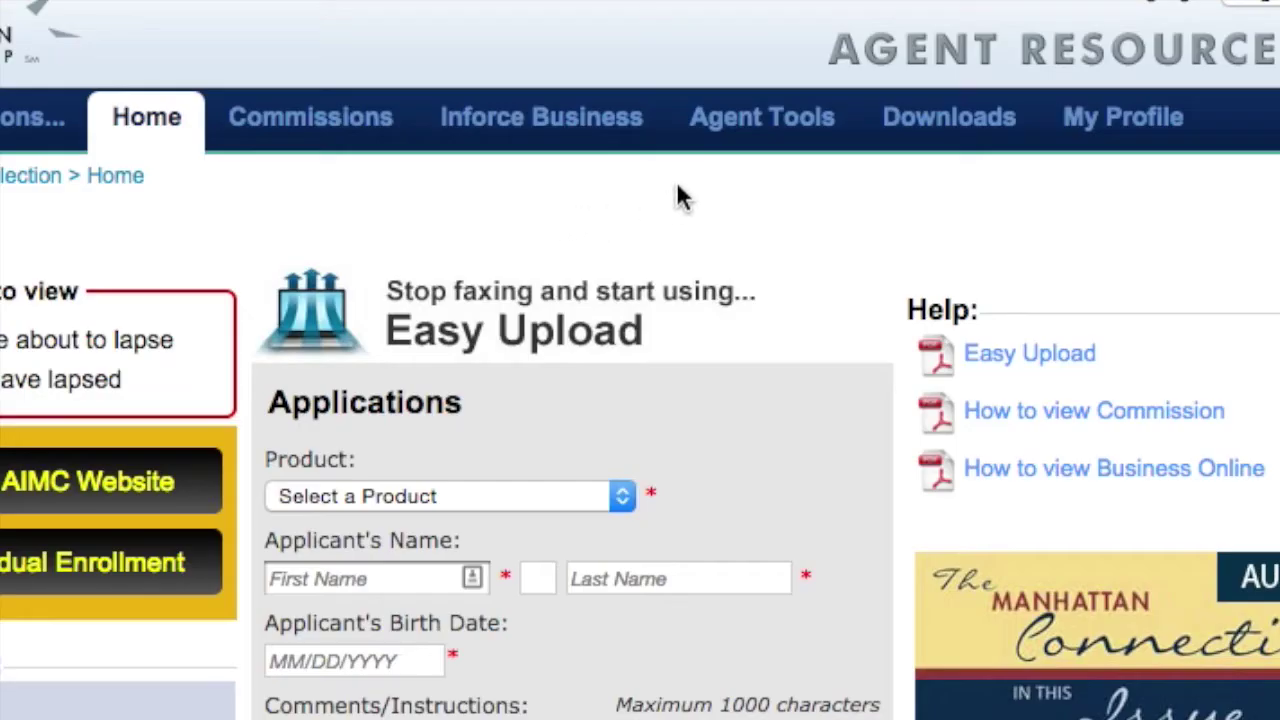
mouse_move(703, 237)
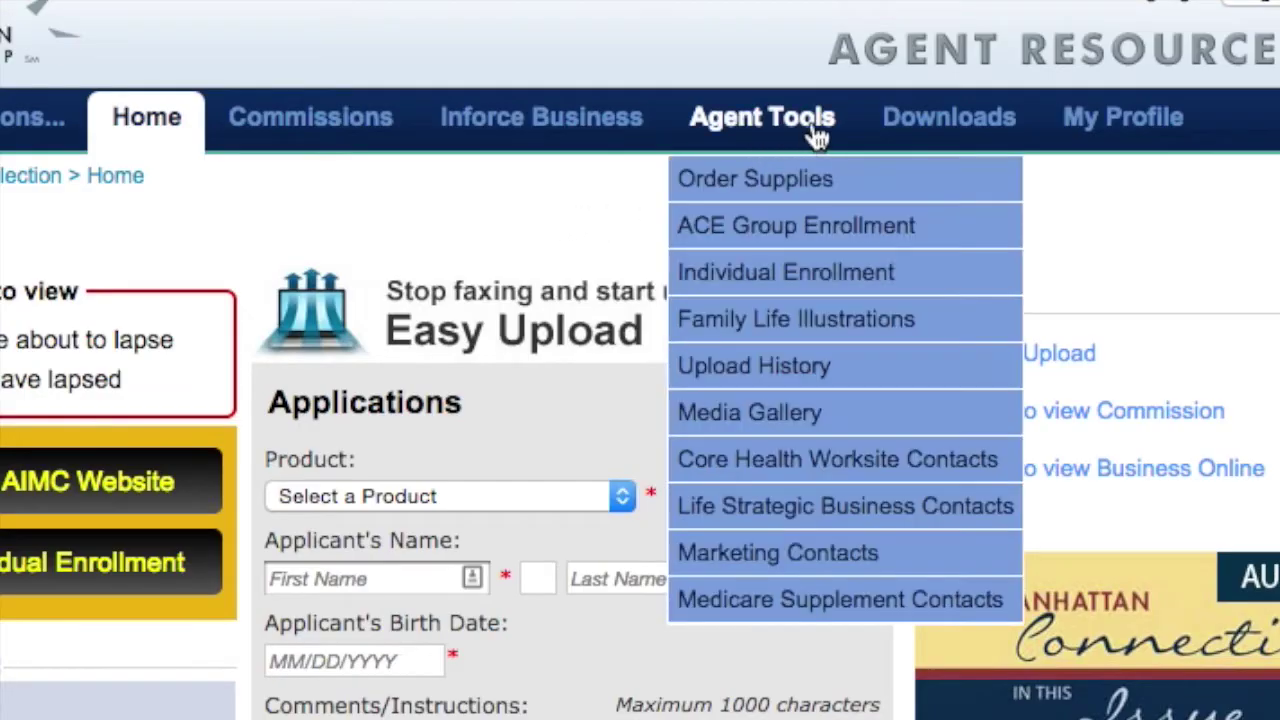
click(840, 289)
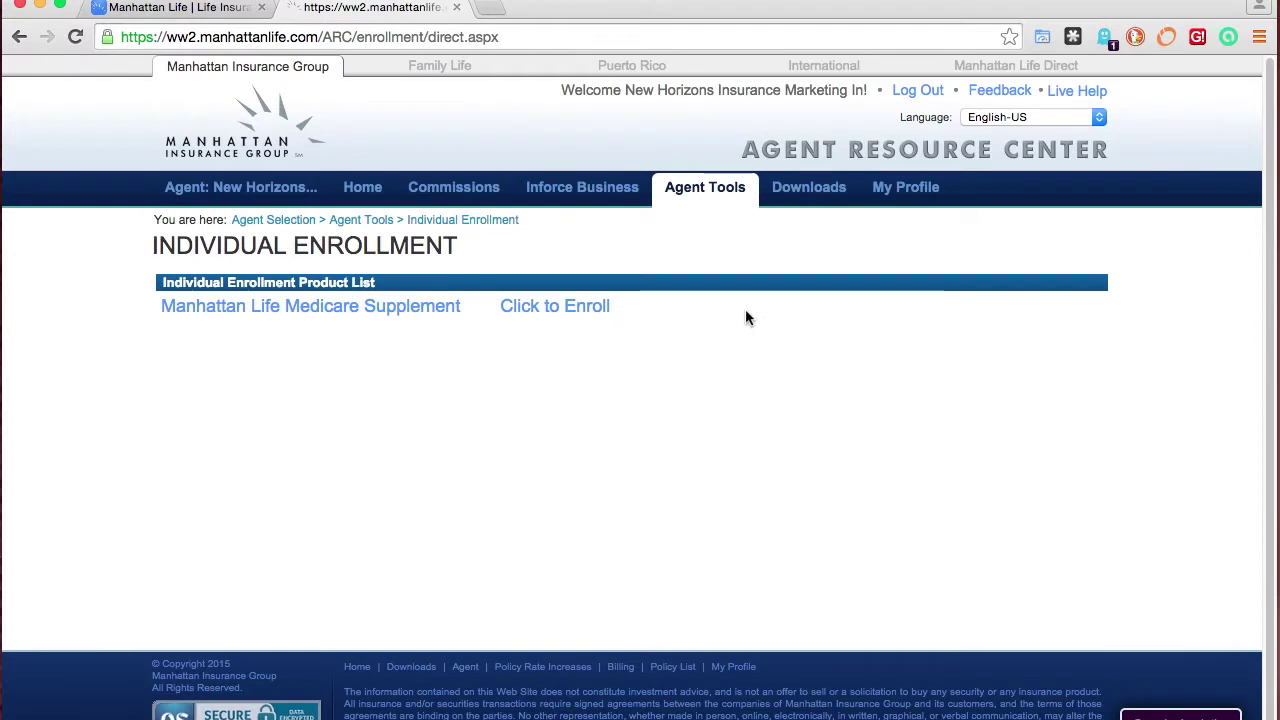
- Start enrollment for Manhattan Life Medicare Supplement and select the zip code field
click(589, 310)
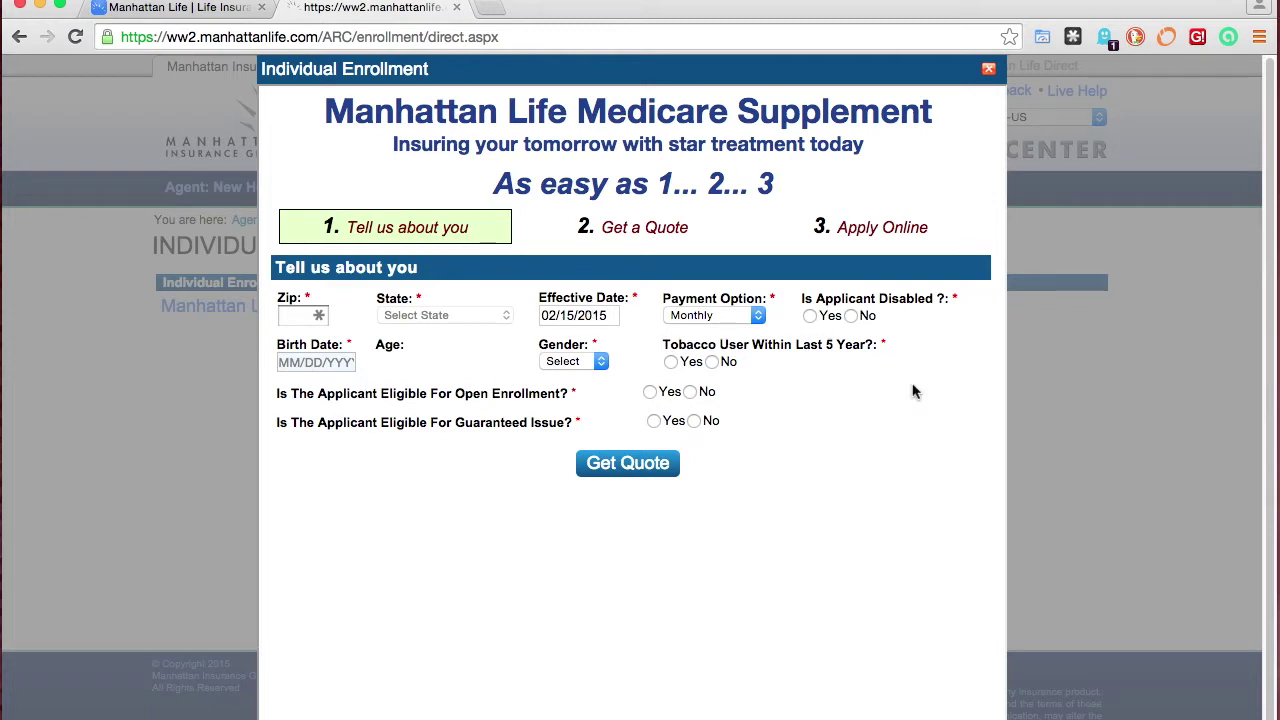
click(296, 314)
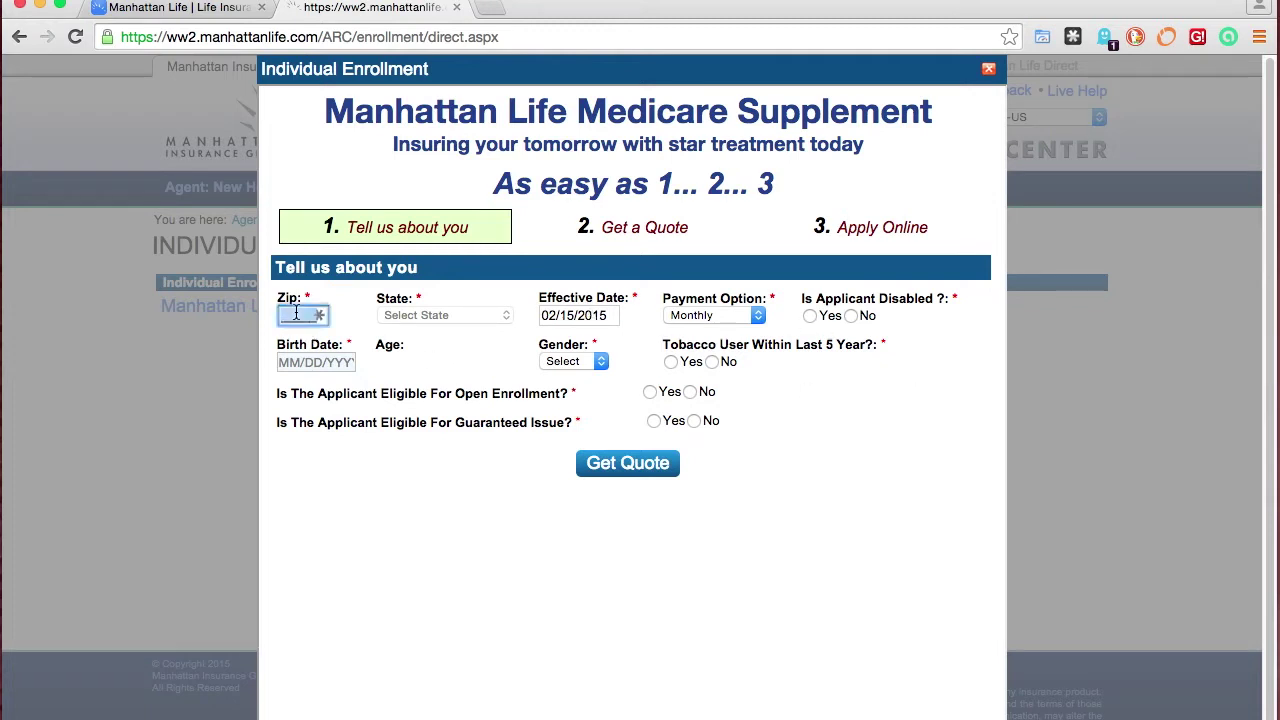
text(62523)
key(Tab)
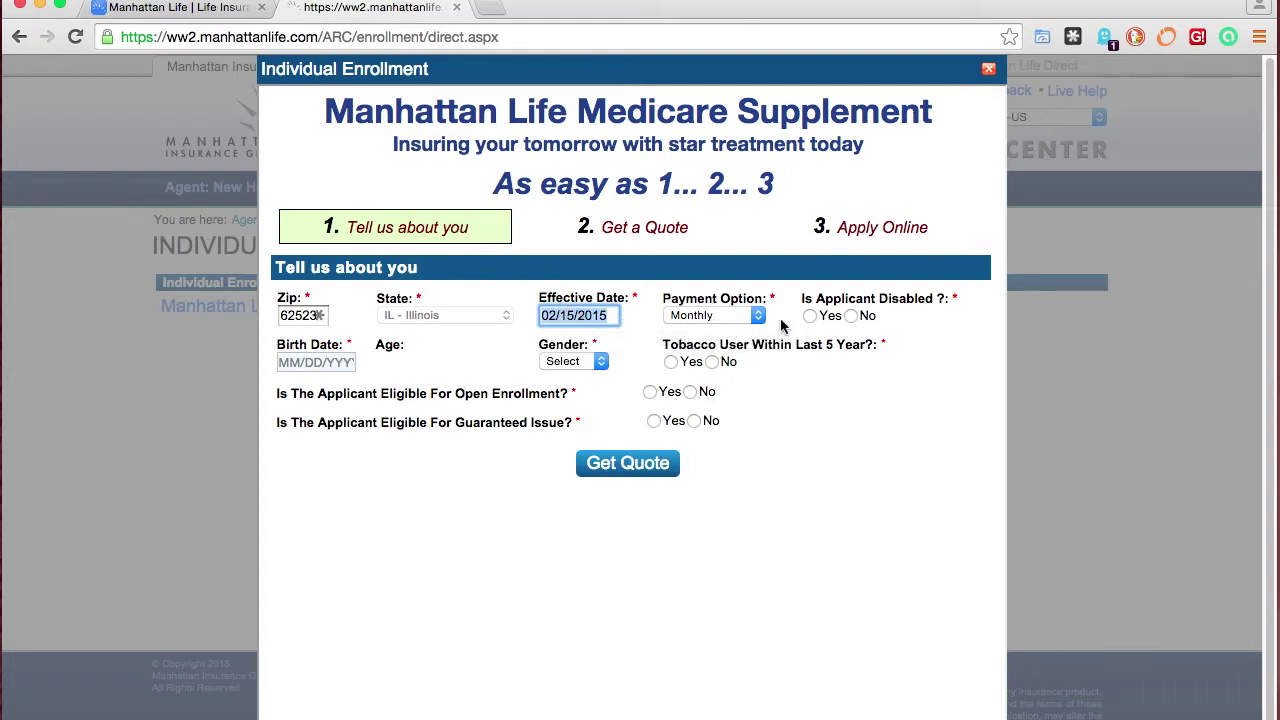
click(852, 316)
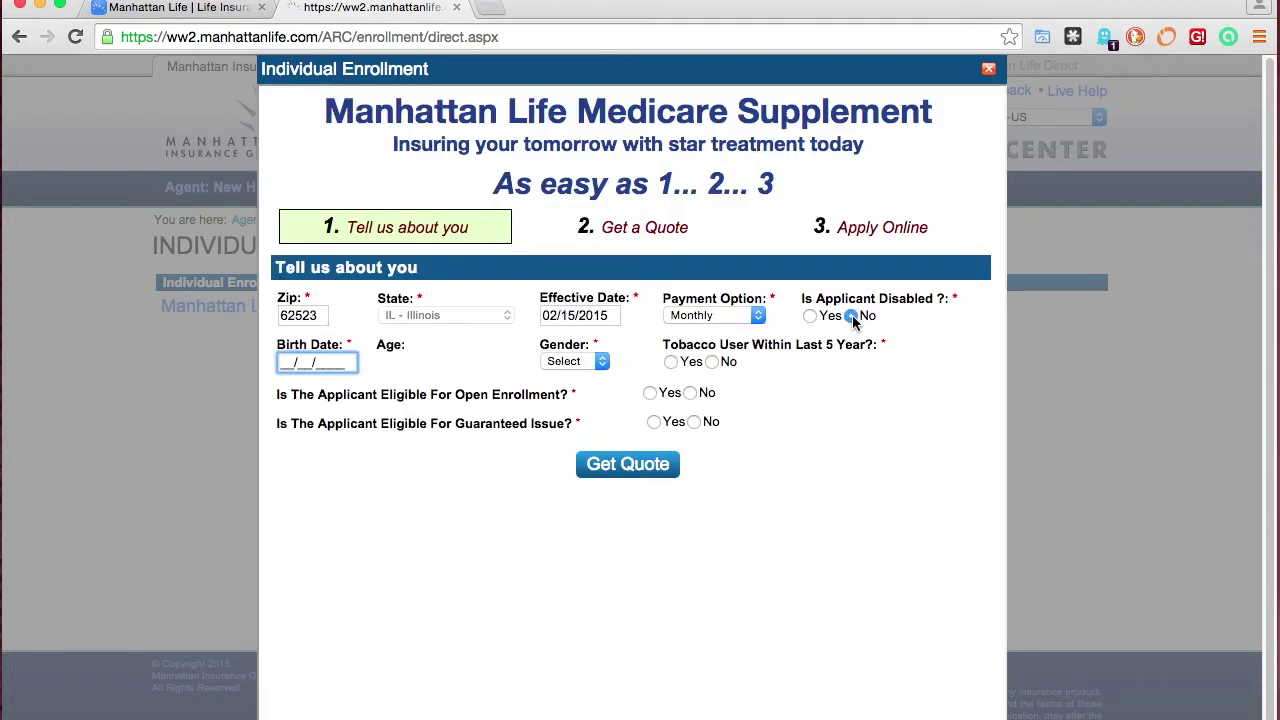
text(05011945)
click(370, 366)
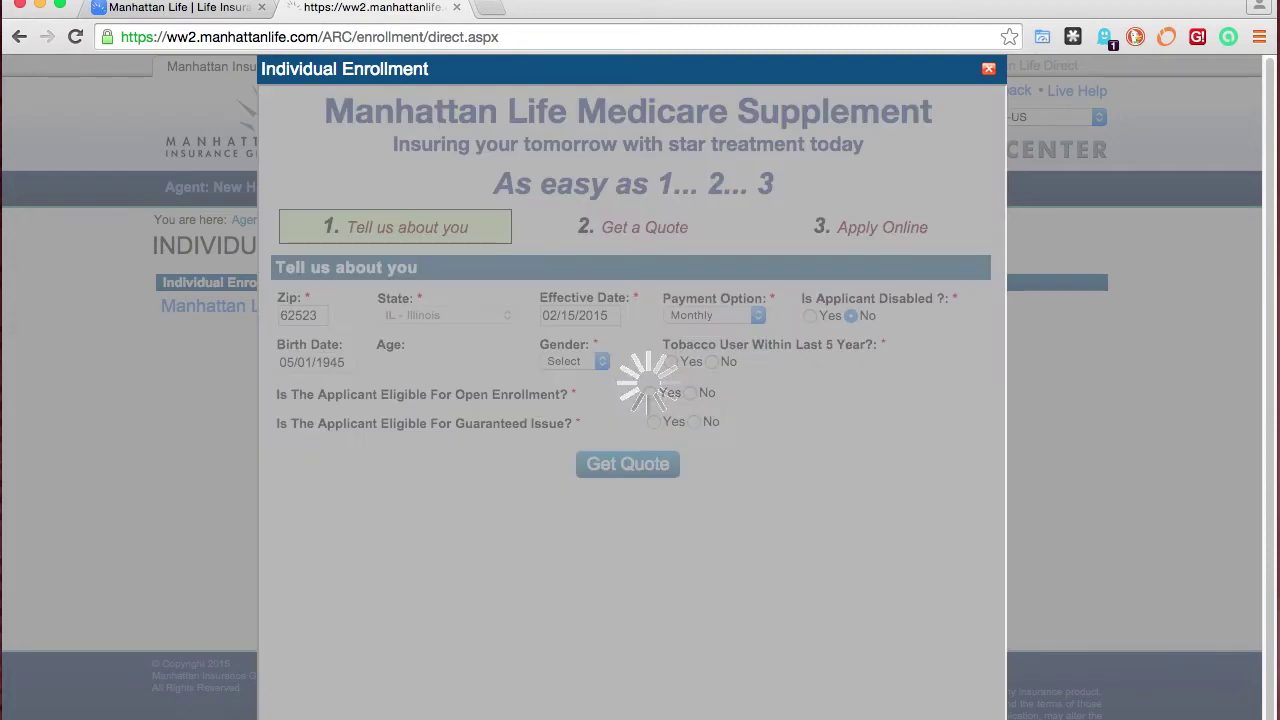
click(574, 361)
click(565, 392)
- Answer No to tobacco, open enrollment, guaranteed issue and household discount, then quote and choose Plan G ($116.08/month)
click(710, 361)
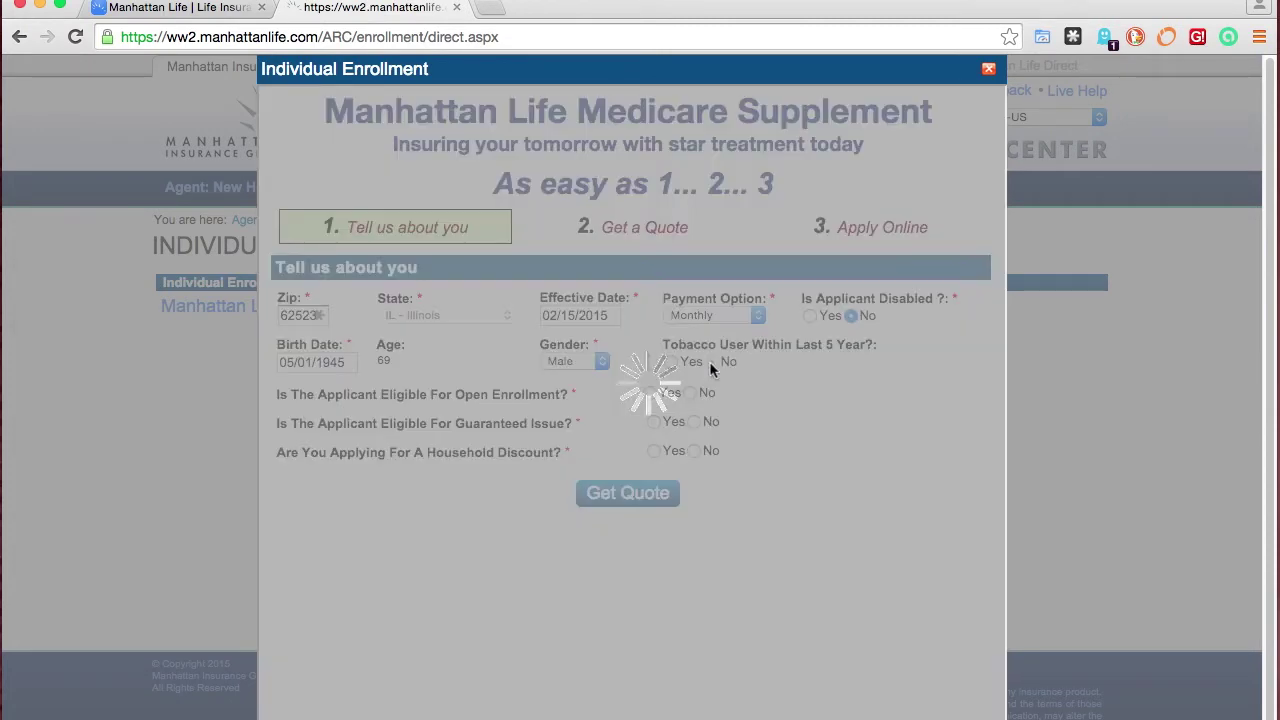
click(689, 393)
click(693, 421)
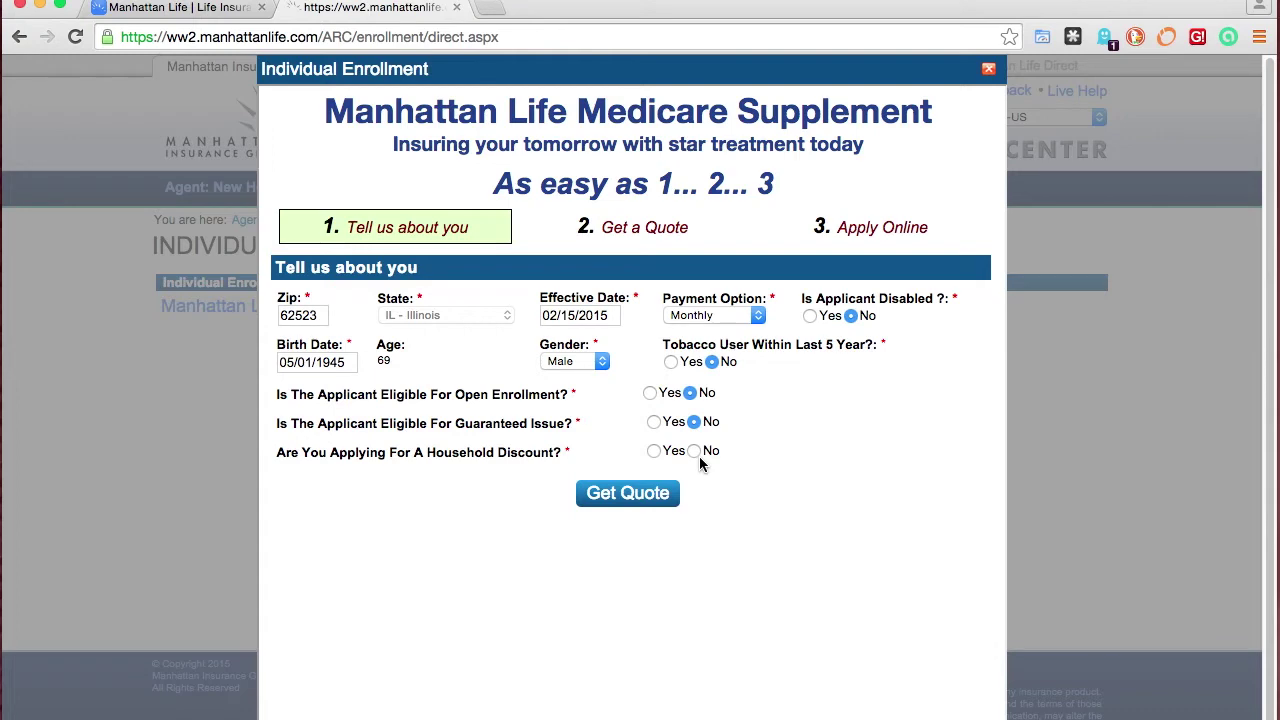
click(696, 451)
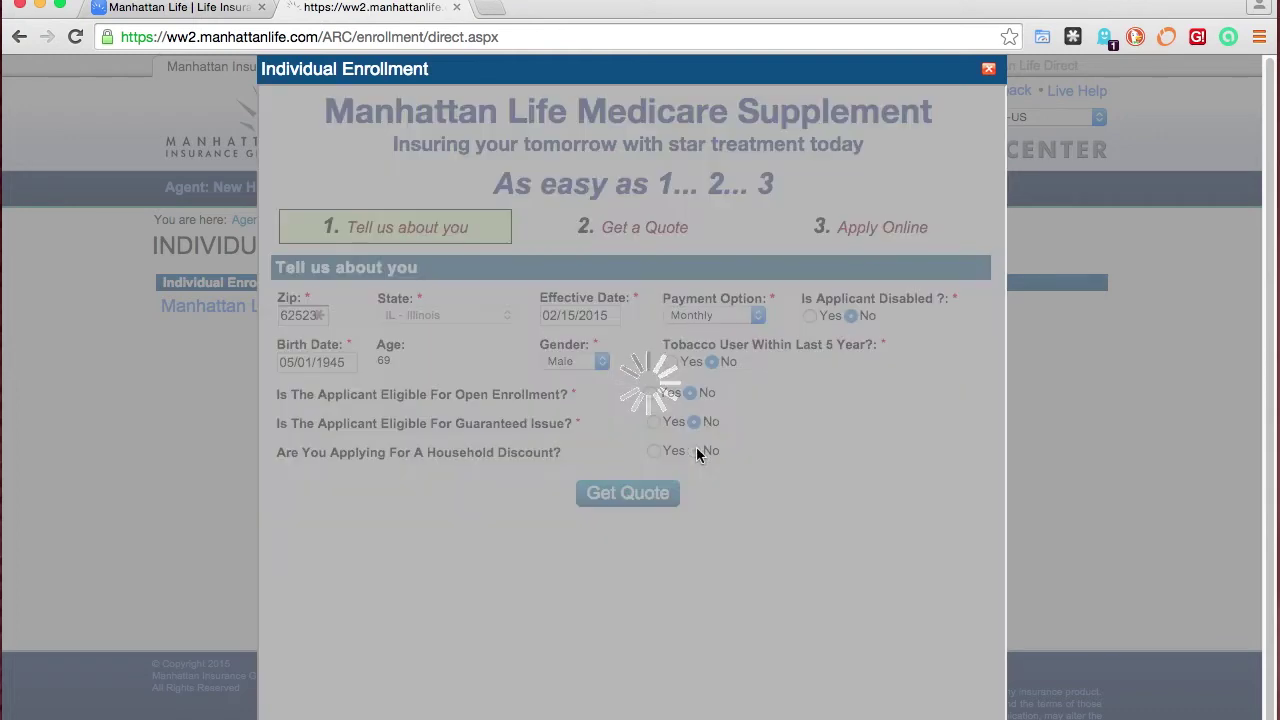
click(621, 497)
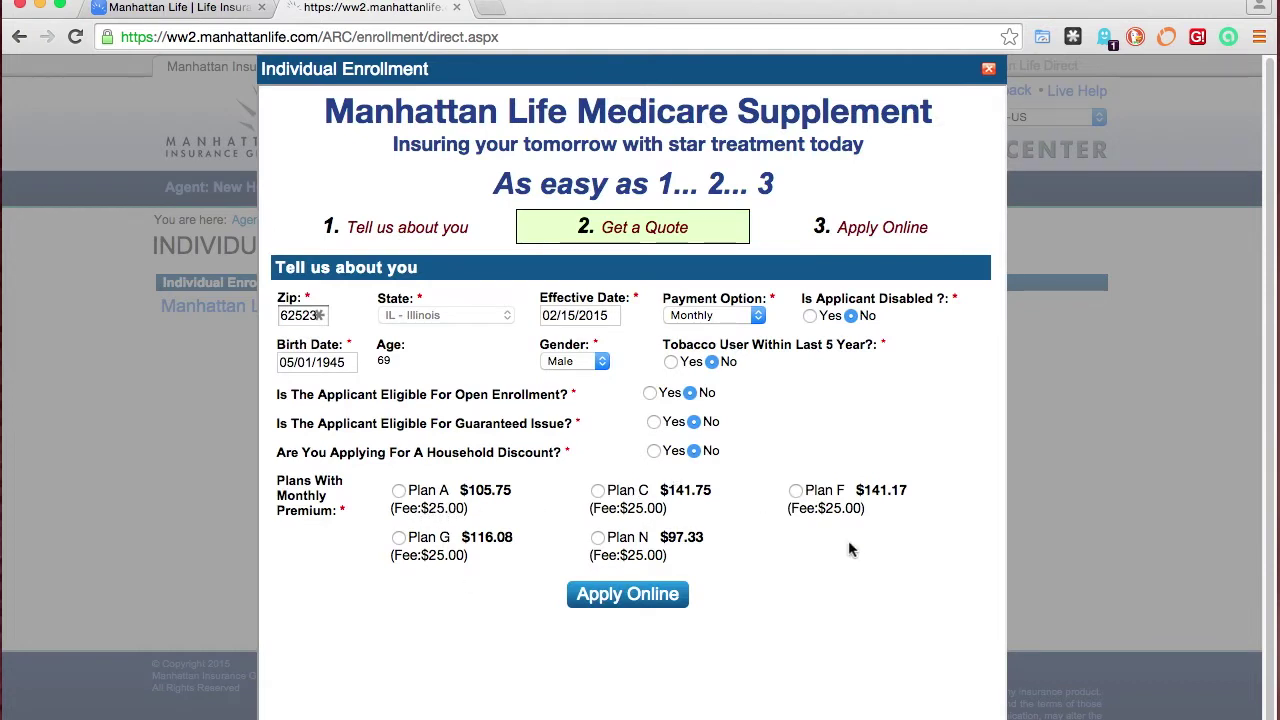
click(399, 539)
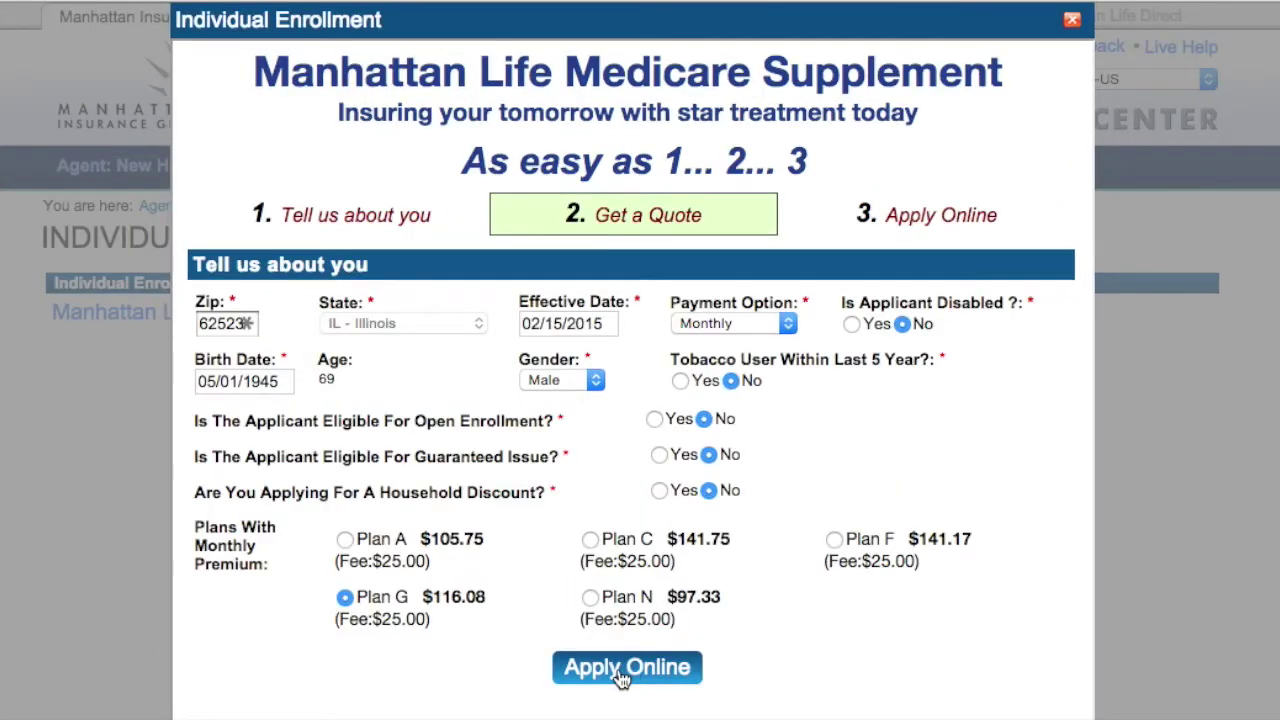
- Continue to Apply Online for Plan G to load the Applicant's Information form
click(621, 672)
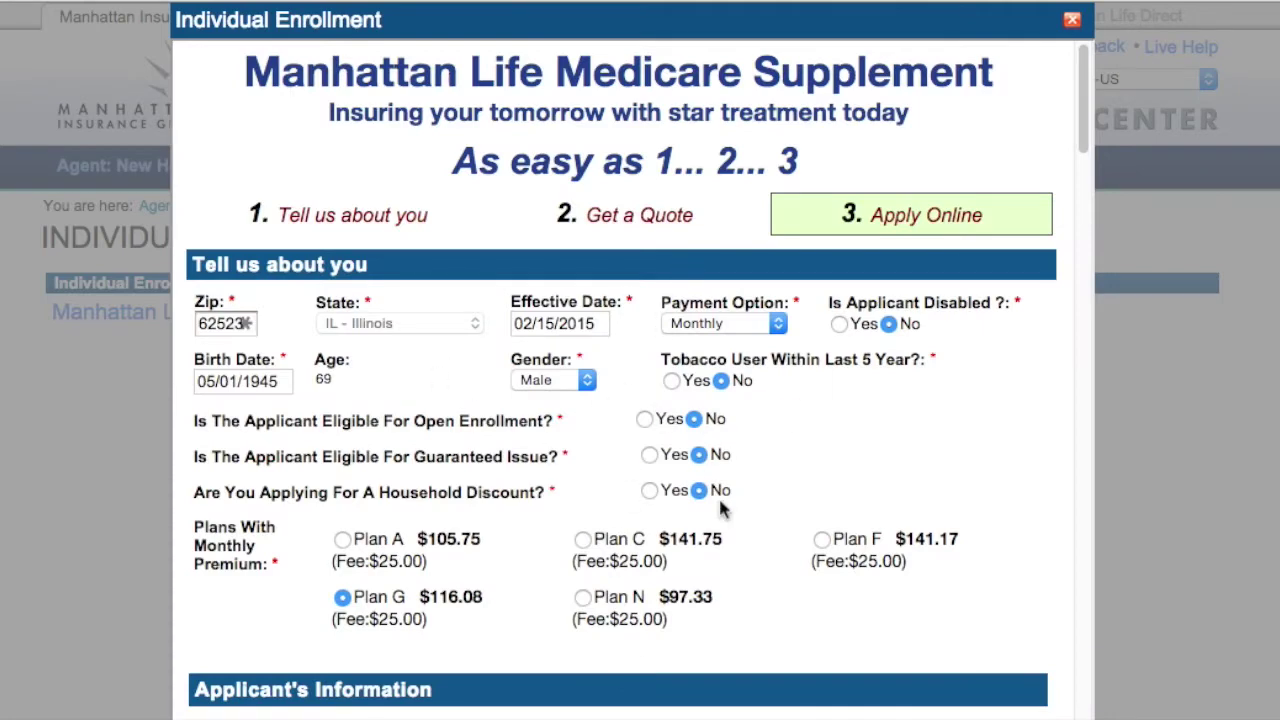
scroll(767, 498, down, 6)
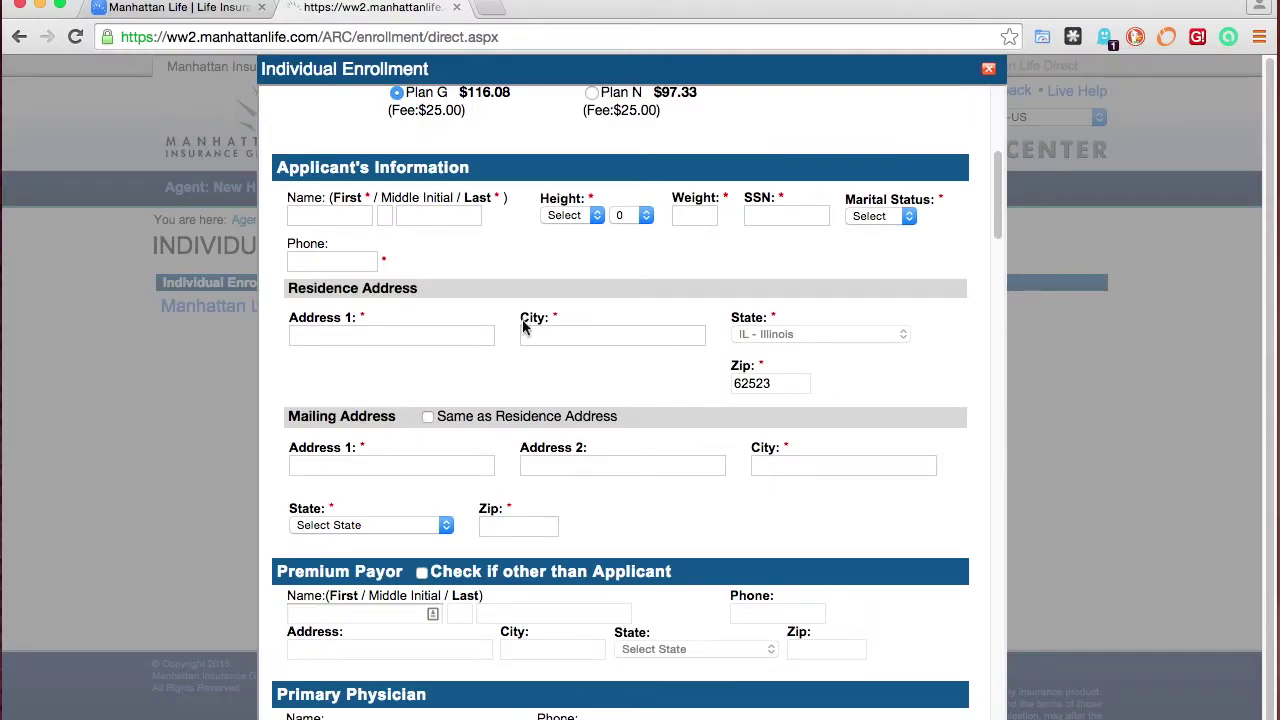
- Enter the applicant's name, height, weight, SSN, marital status, phone and residence address; mailing address same as residence
click(323, 215)
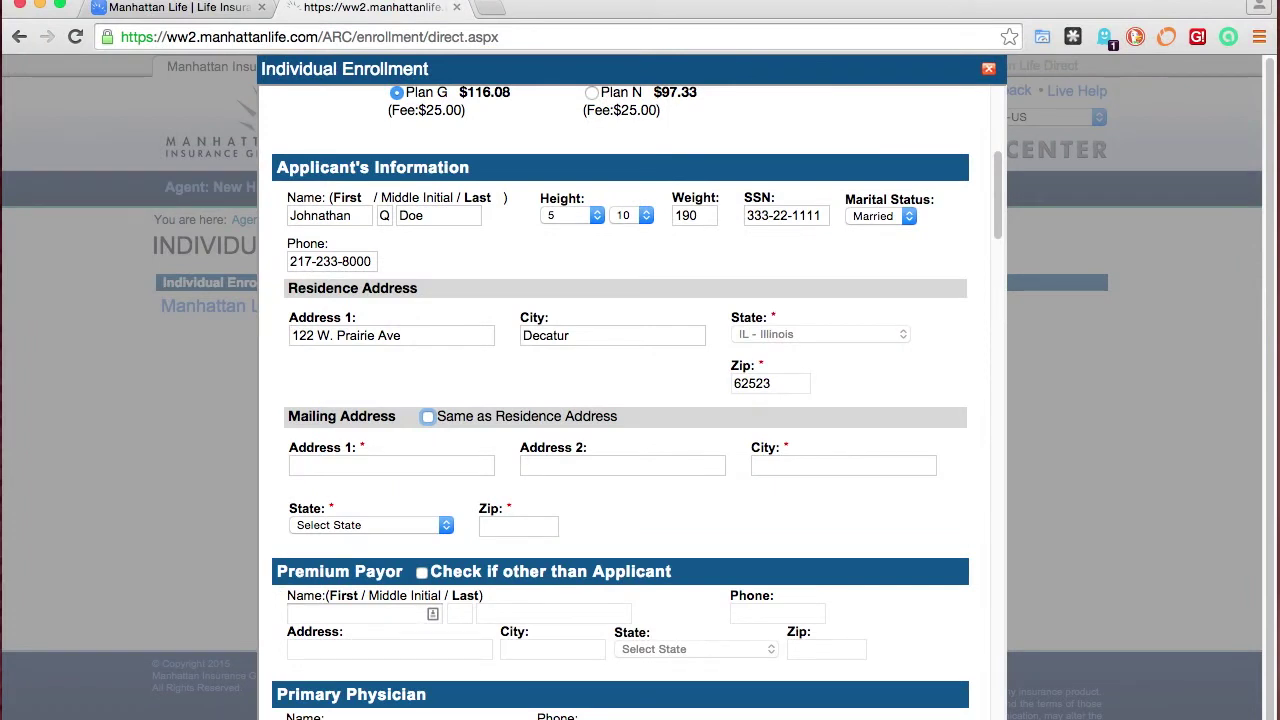
click(427, 416)
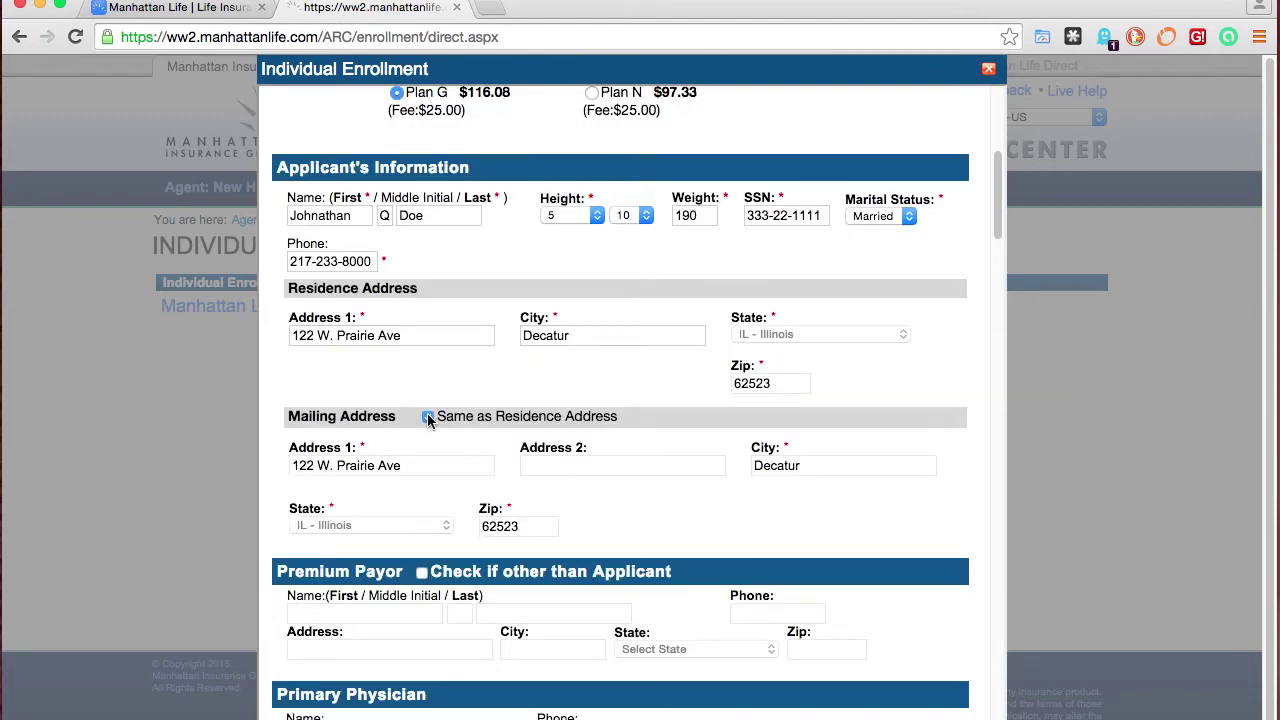
scroll(460, 400, down, 5)
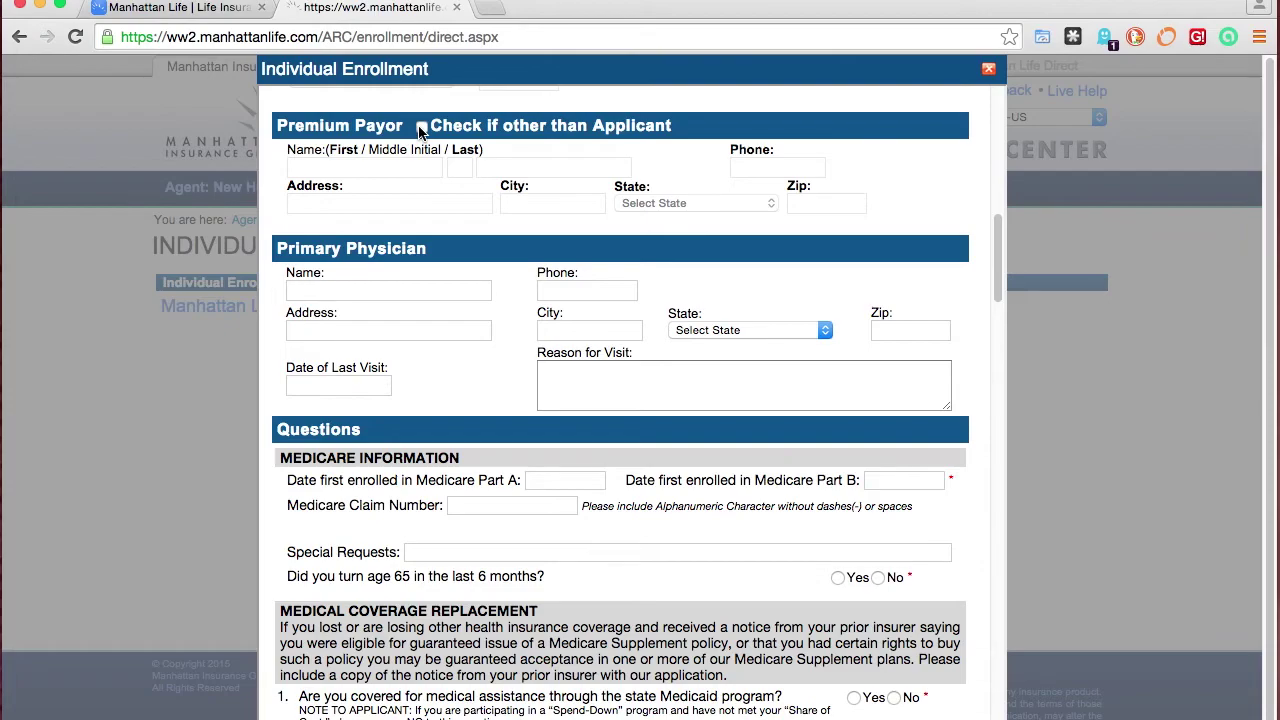
click(420, 288)
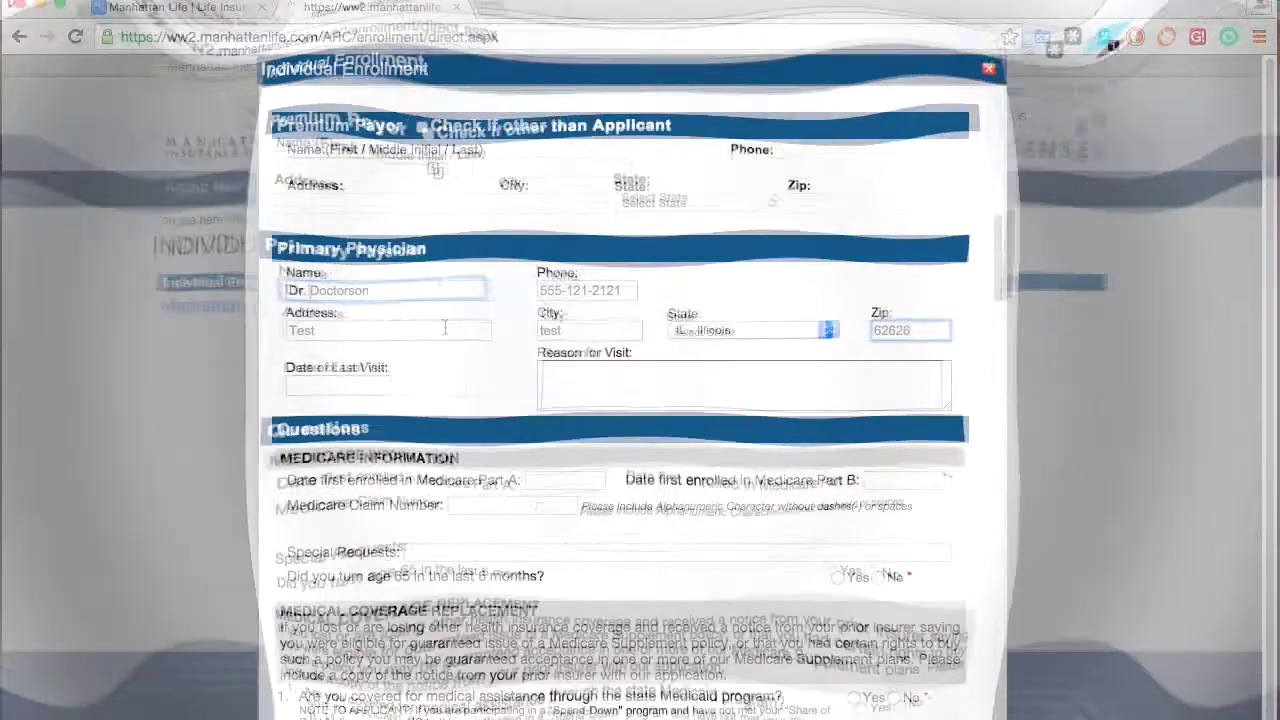
- Enter physician details, Medicare Part A/B dates 05/01/2009 and claim number; answer No to turning 65
scroll(445, 325, down, 3)
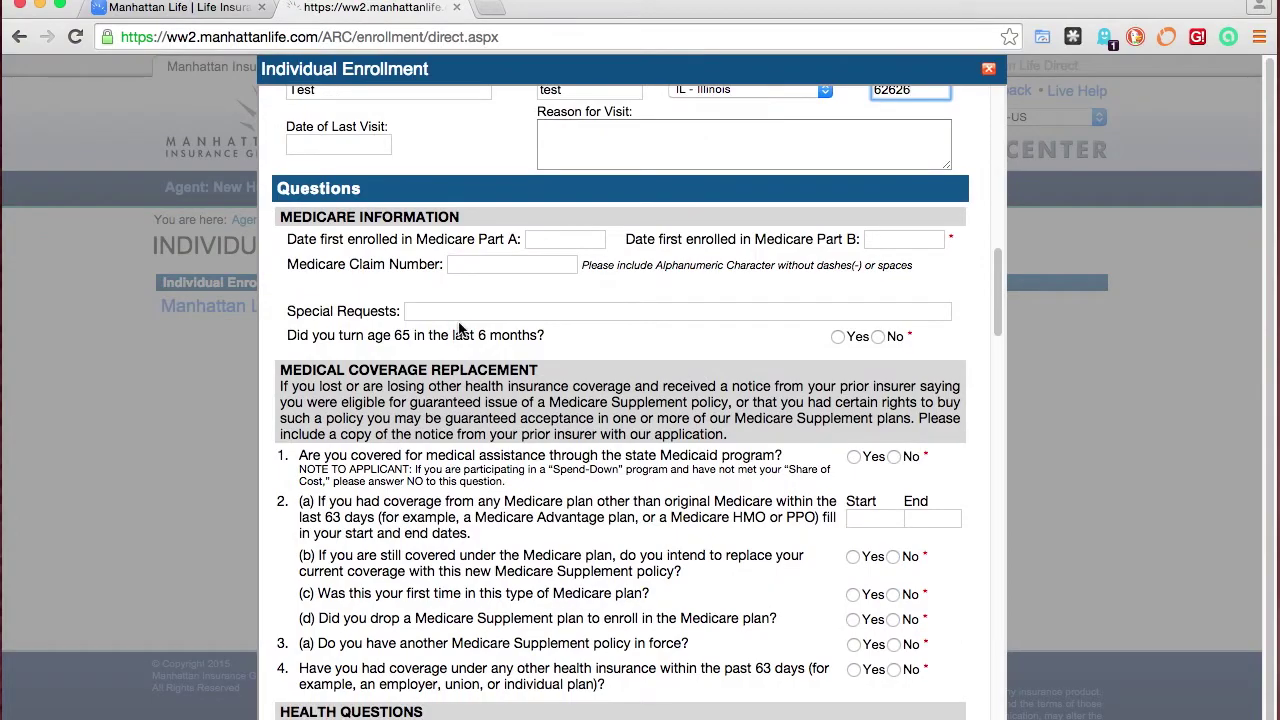
scroll(468, 322, down, 1)
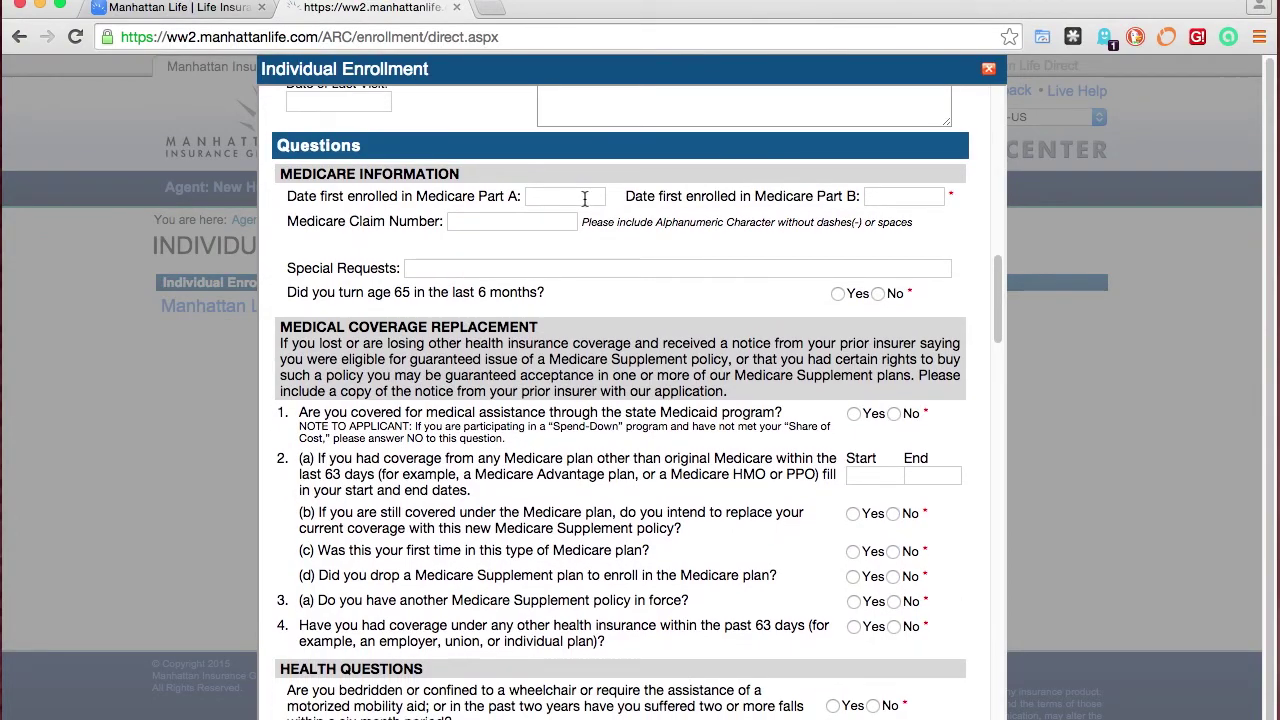
click(585, 198)
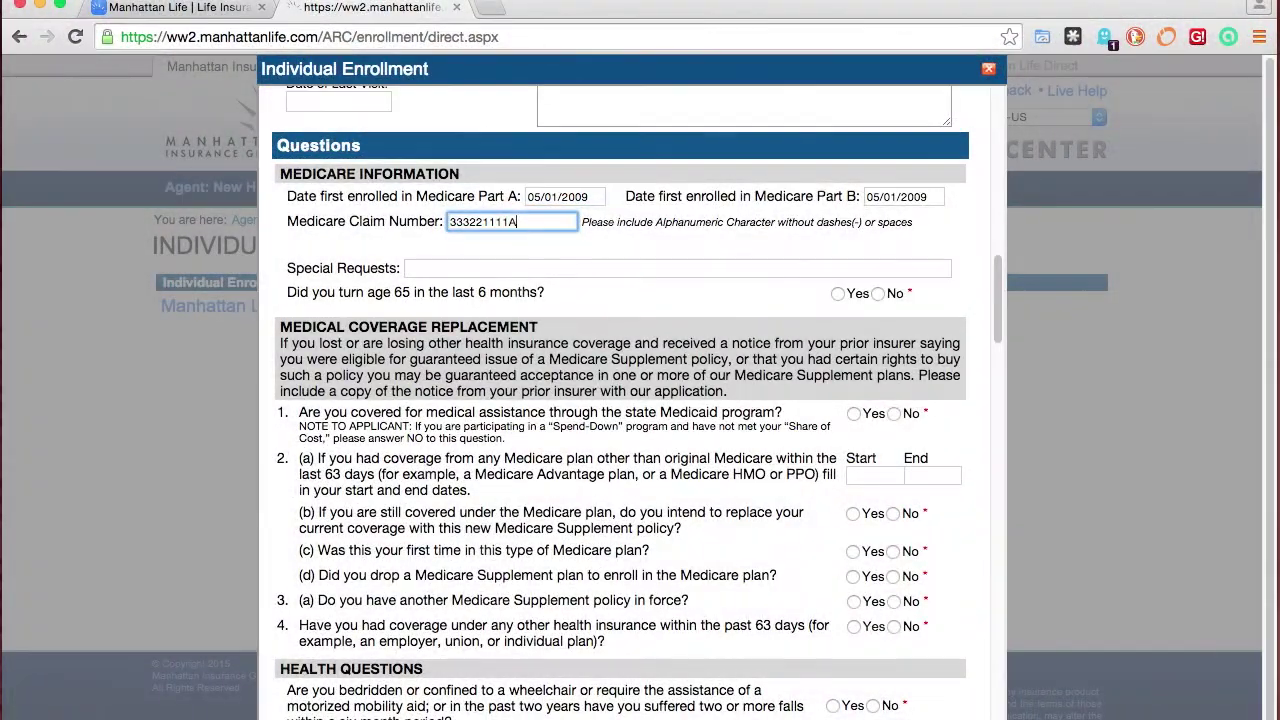
click(878, 294)
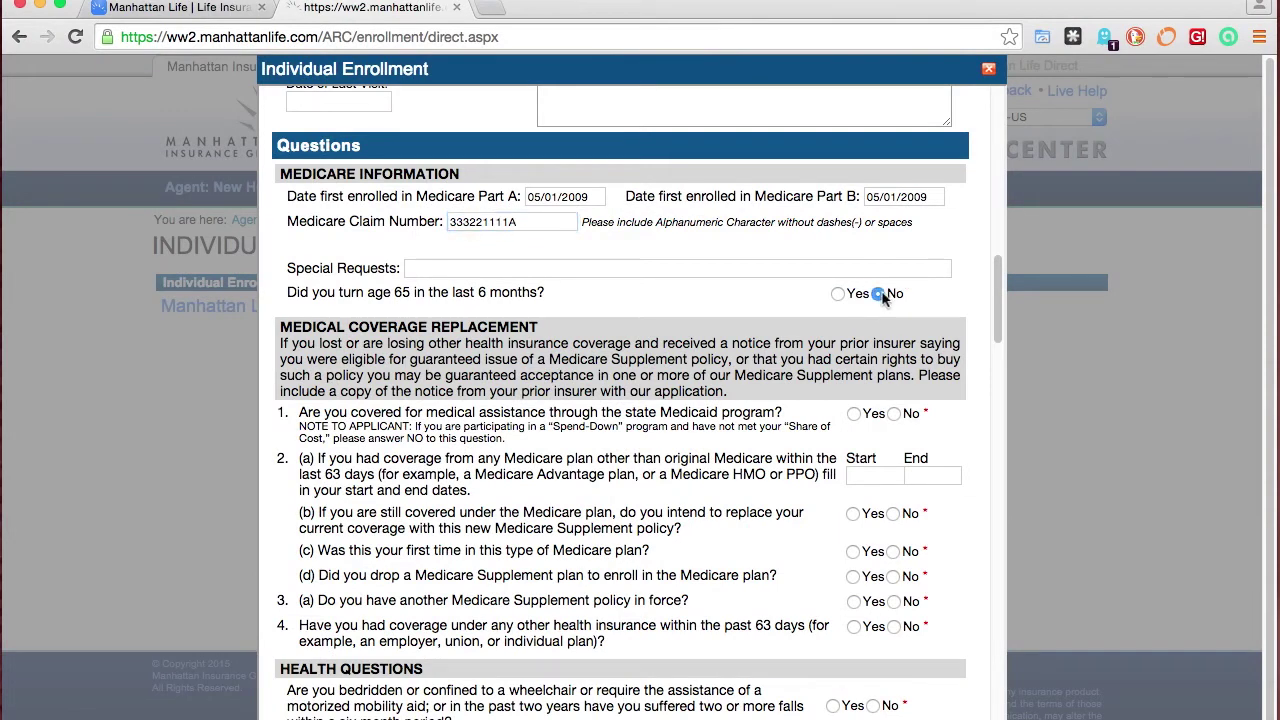
scroll(882, 298, down, 3)
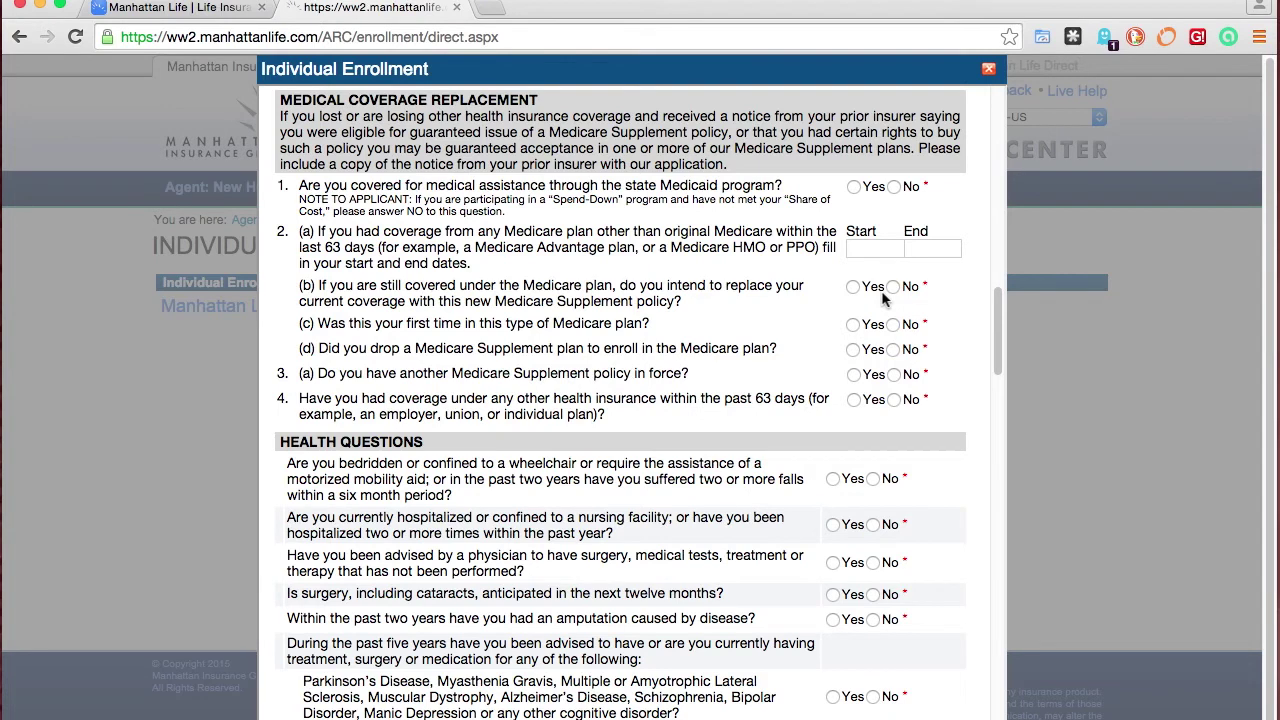
scroll(897, 183, up, 7)
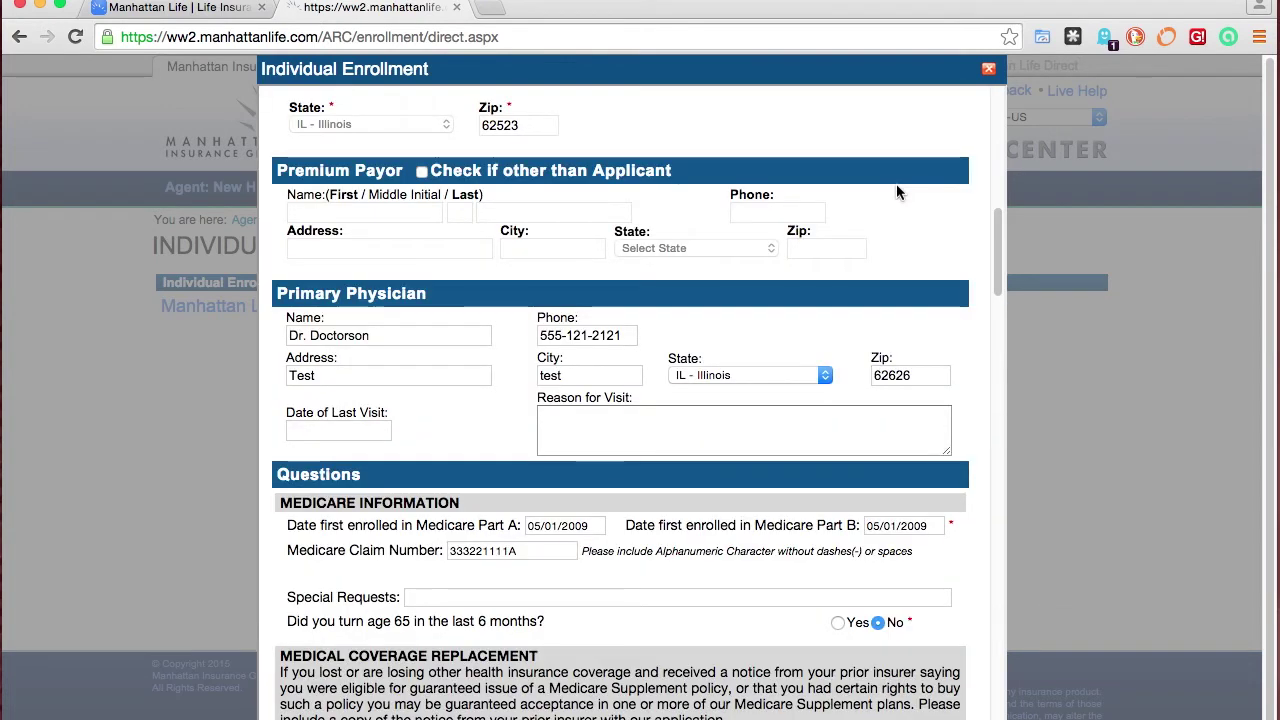
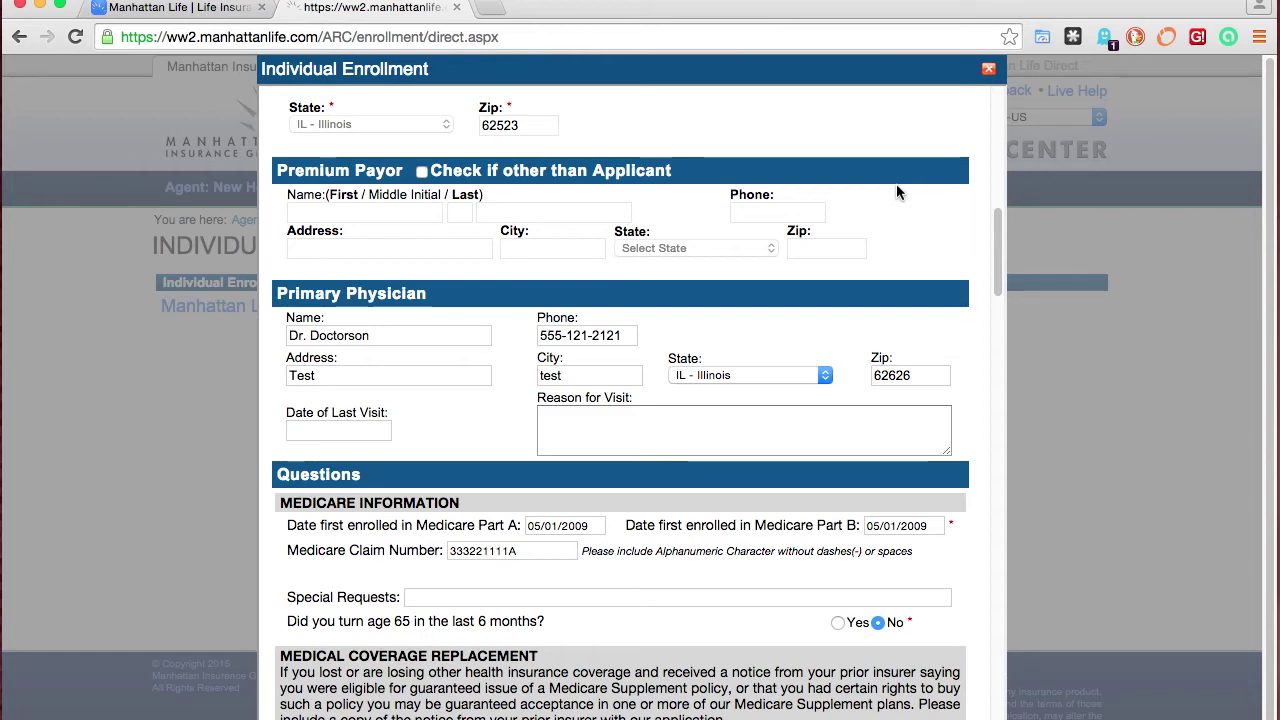
- Answer No to replacing a Medicare plan or dropping a supplement, and Yes that another supplement is in force
scroll(896, 183, down, 10)
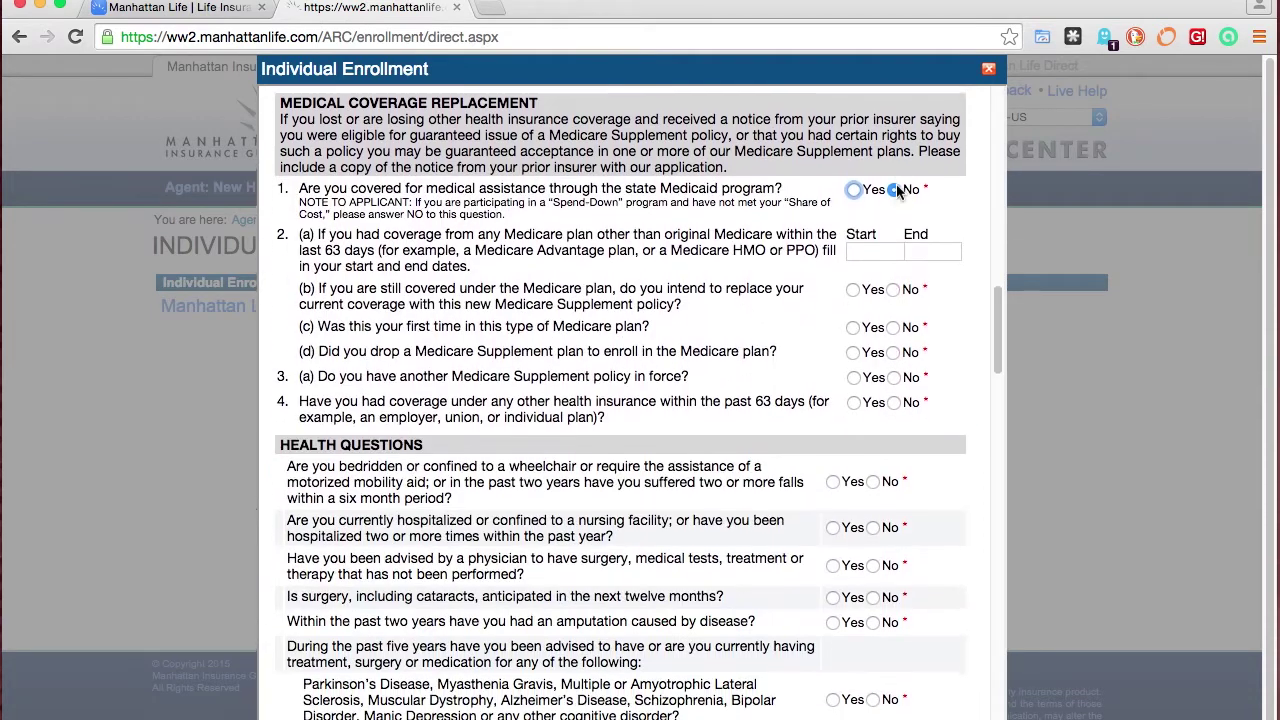
scroll(897, 188, down, 1)
click(893, 207)
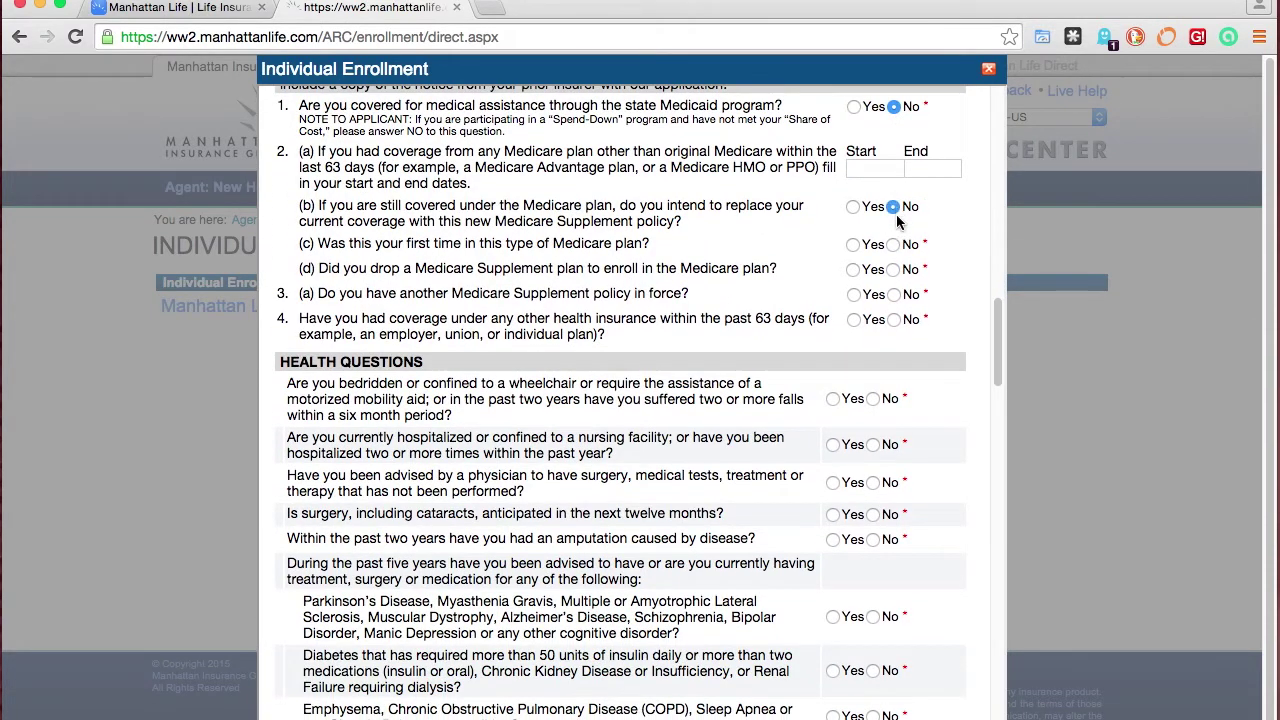
click(893, 269)
click(850, 295)
scroll(848, 295, down, 10)
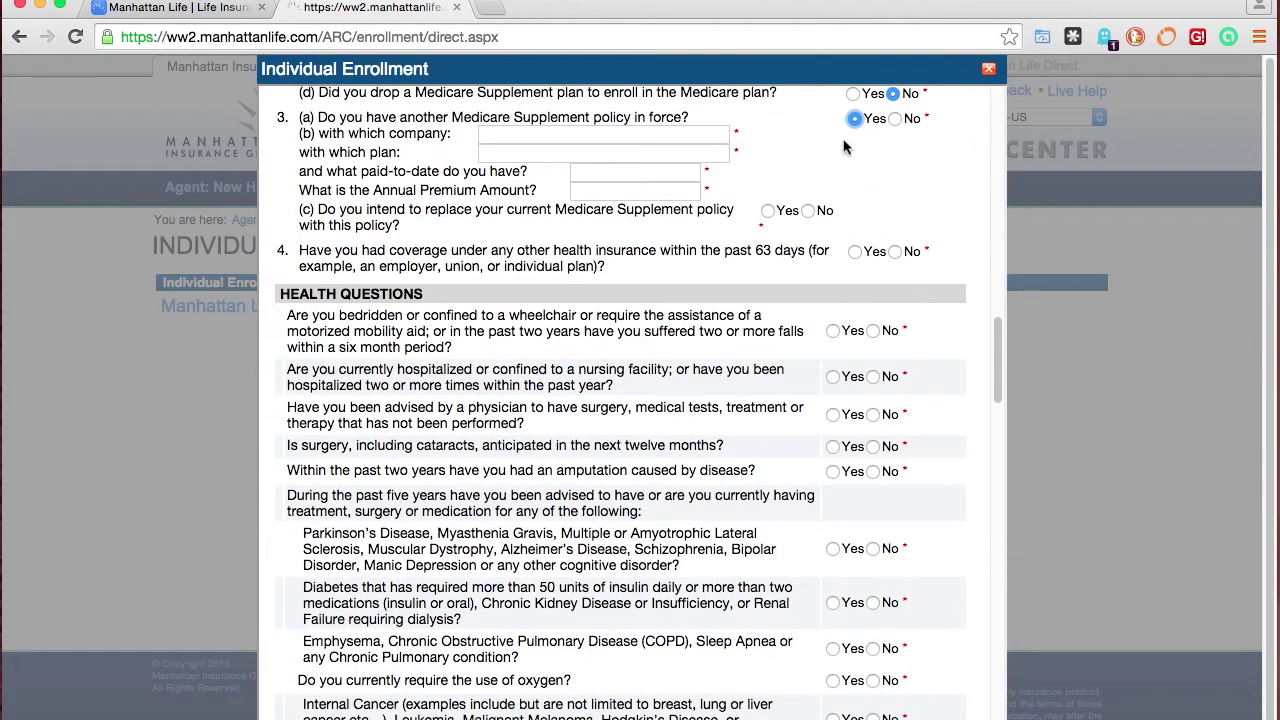
click(855, 119)
- Record the existing BCBS plan G policy, paid to 05/01/2015, 1240 premium, as being replaced
click(661, 134)
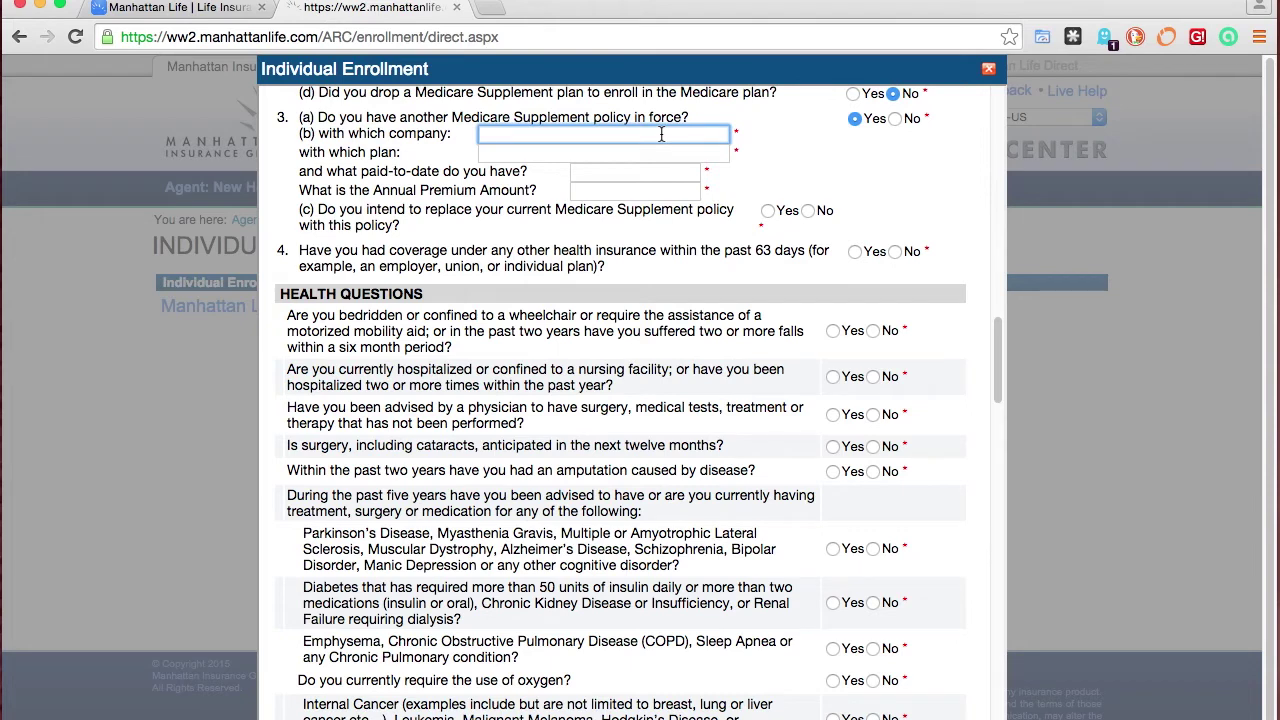
text(BCBS)
key(Tab)
text(G)
key(Tab)
text(05/01/2015)
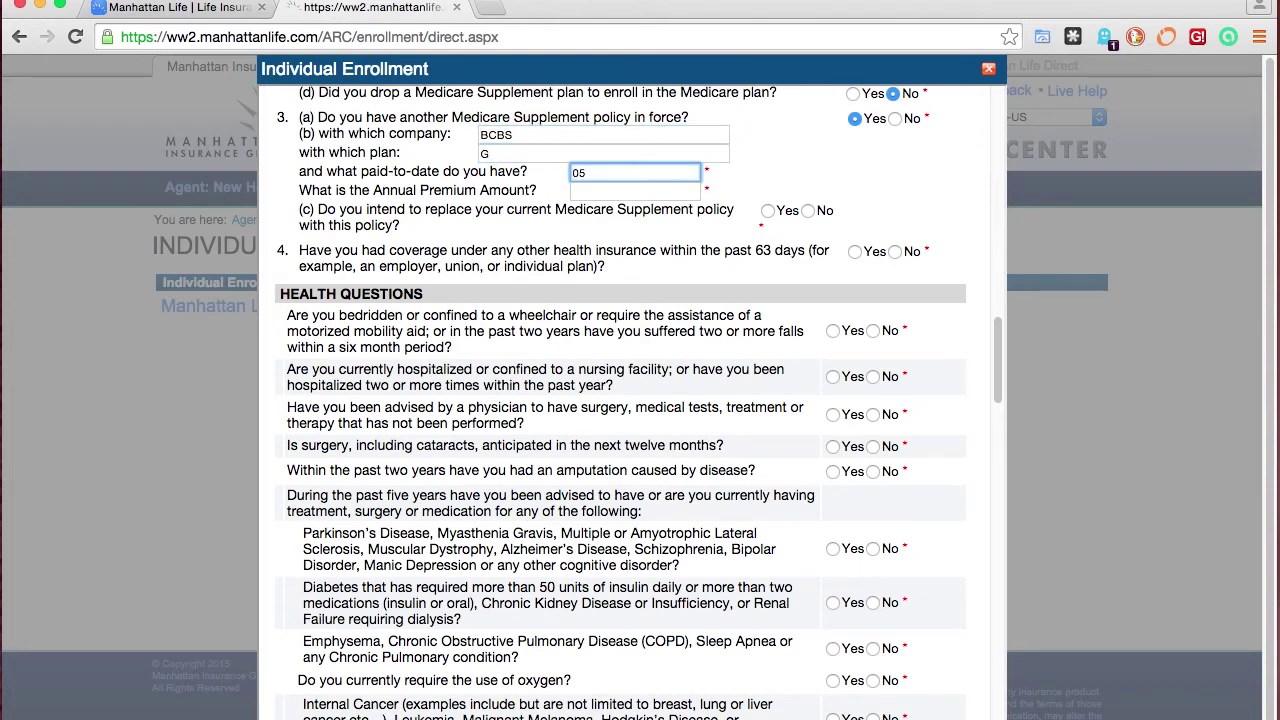
key(Tab)
text(1240)
key(Tab)
click(767, 211)
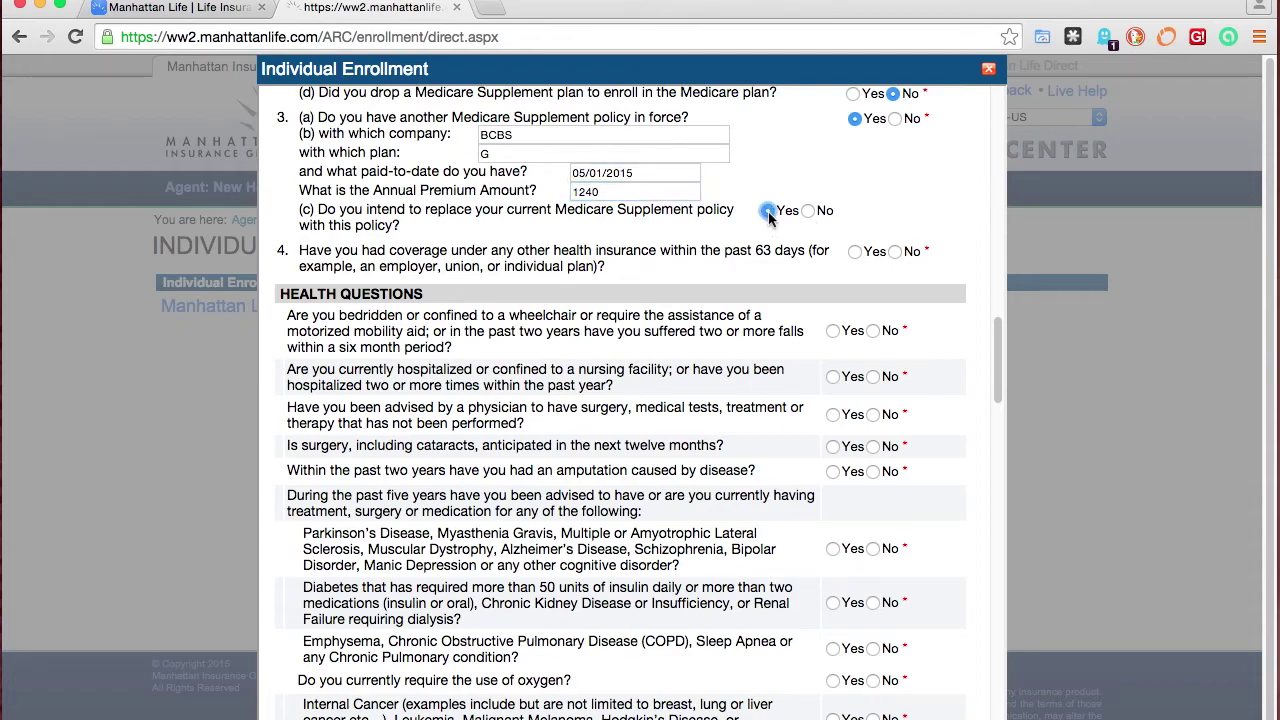
- Answer No to 63-day prior coverage and the health questions through chronic pulmonary disease
click(910, 252)
scroll(875, 250, down, 3)
click(873, 111)
click(873, 157)
click(873, 195)
click(873, 227)
click(873, 328)
click(873, 382)
click(873, 428)
click(873, 460)
- Answer No to the cancer, heart, liver, transplant, home care, daily-living and arthritis questions
scroll(875, 420, down, 4)
click(873, 131)
click(873, 193)
click(873, 247)
click(873, 293)
click(873, 347)
scroll(873, 400, down, 4)
click(873, 231)
click(873, 308)
click(873, 362)
- Answer No to osteoporosis, diabetes and recent surgery, and Yes to prescriptions in 24 months
click(873, 402)
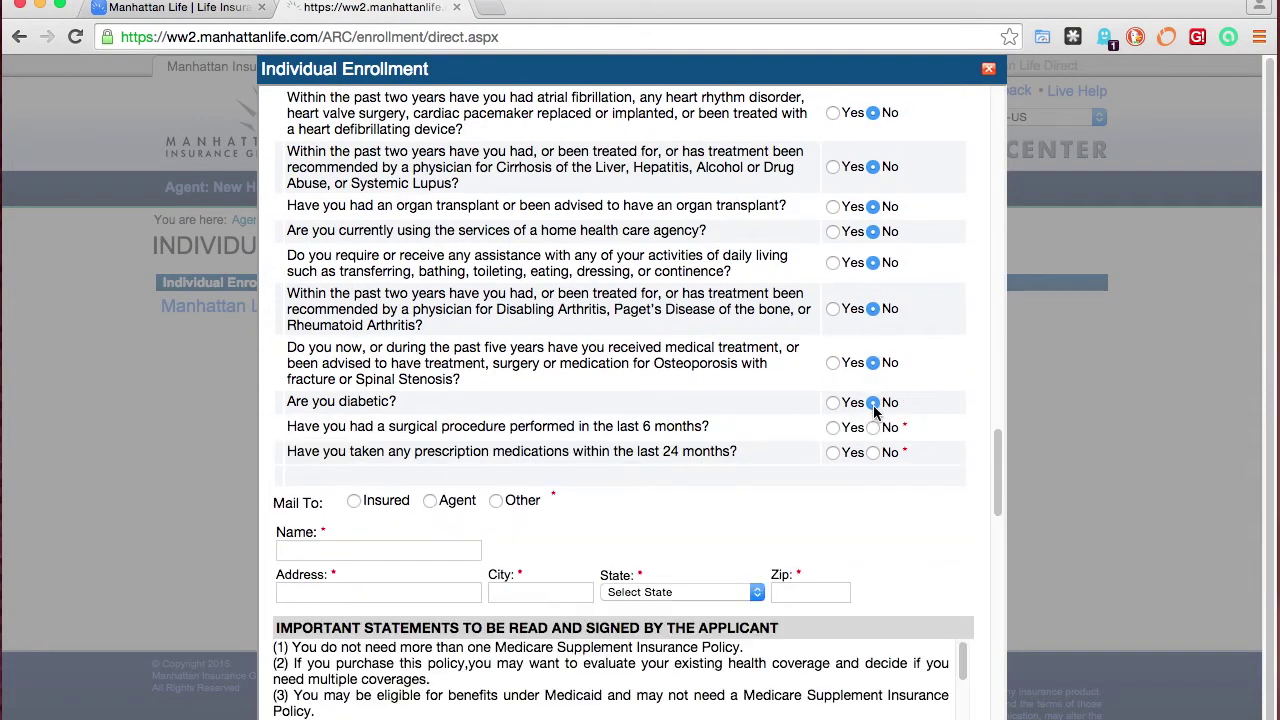
click(834, 403)
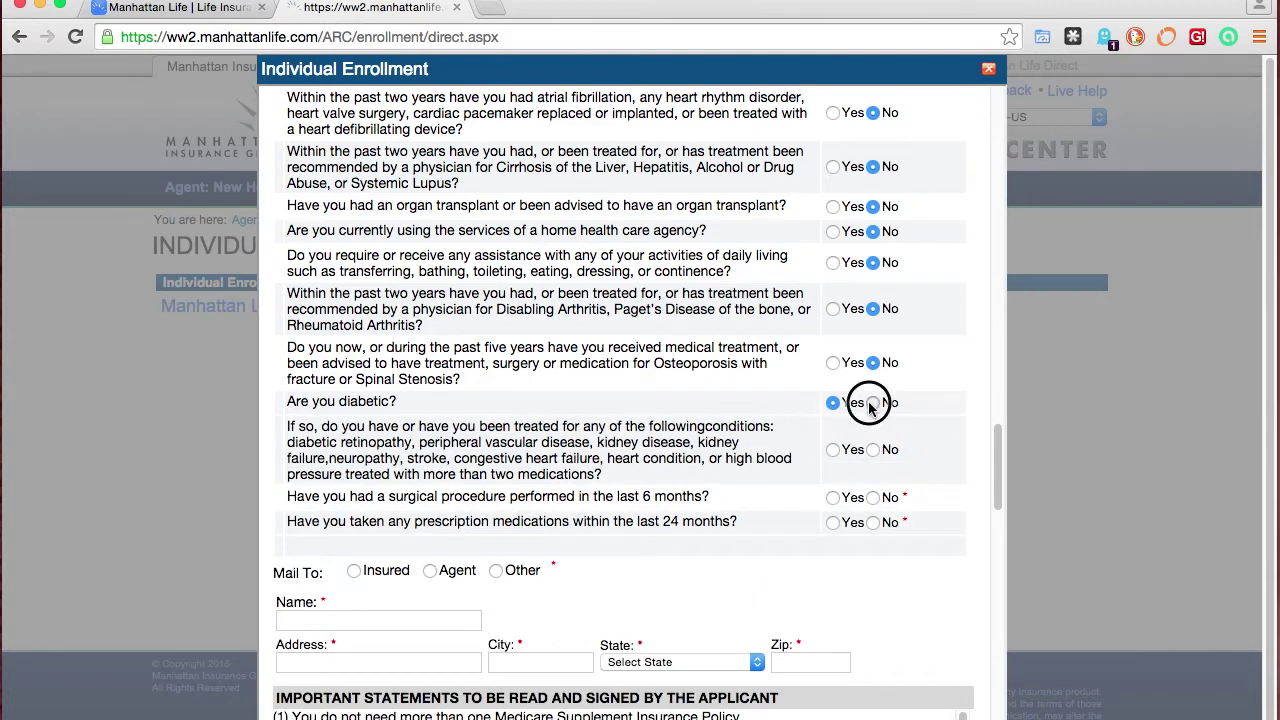
click(872, 402)
click(873, 427)
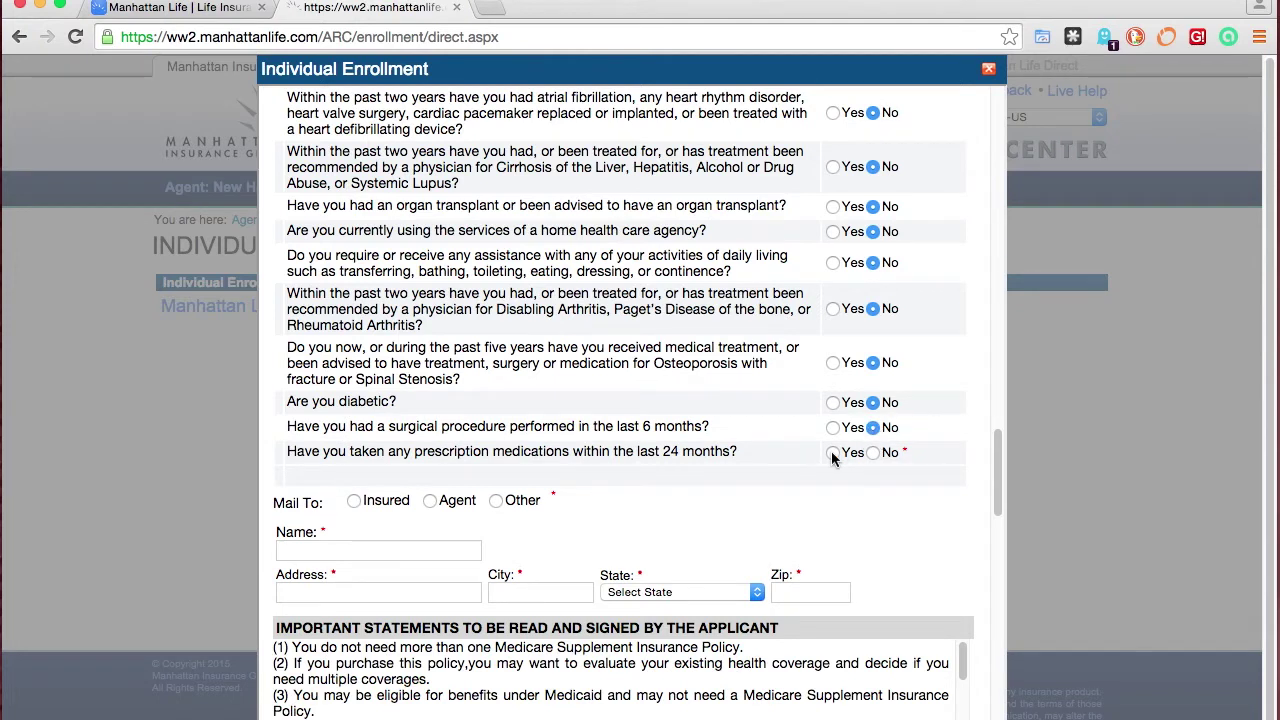
click(832, 452)
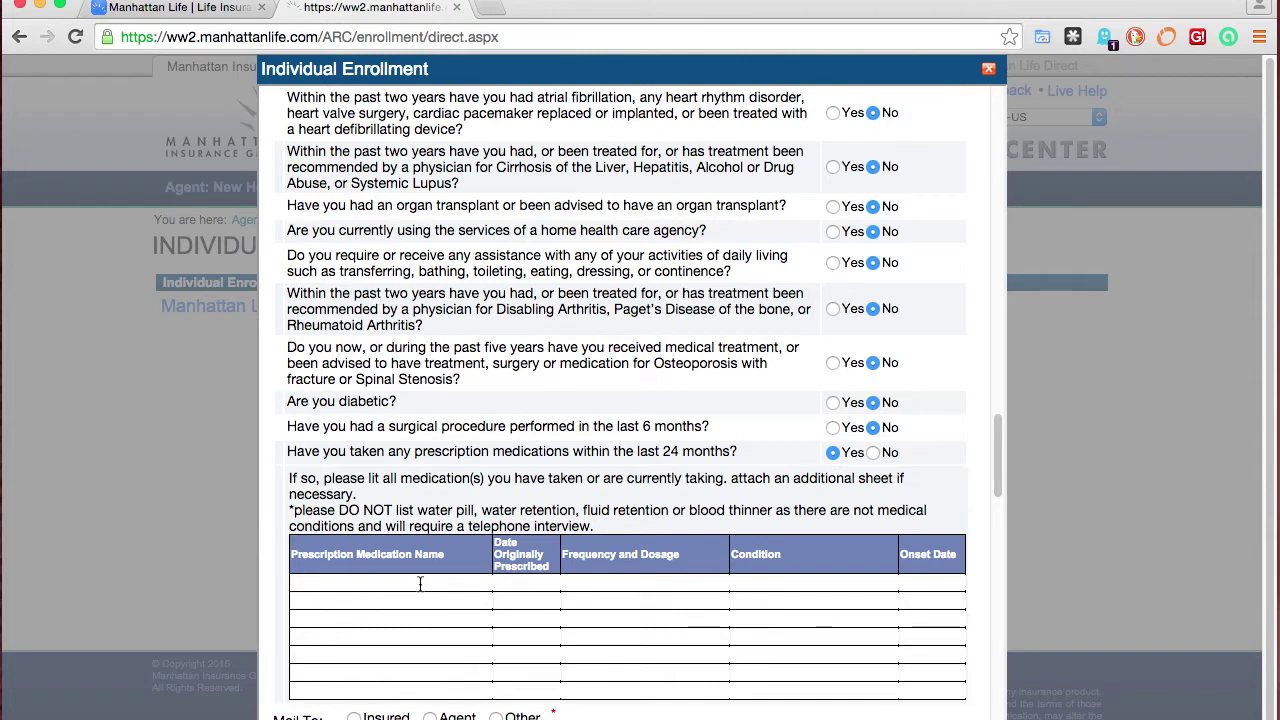
- List Simvastatin in the first medication row and have the policy mailed to the insured
scroll(420, 583, down, 5)
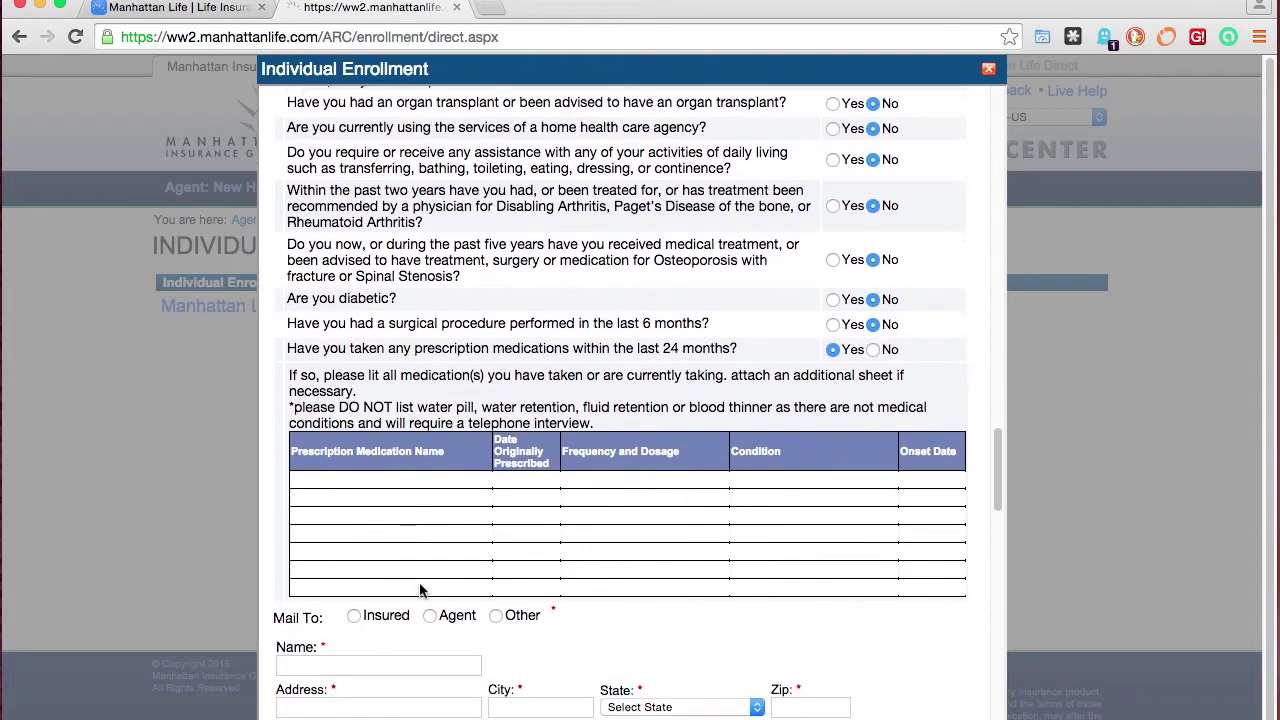
click(381, 346)
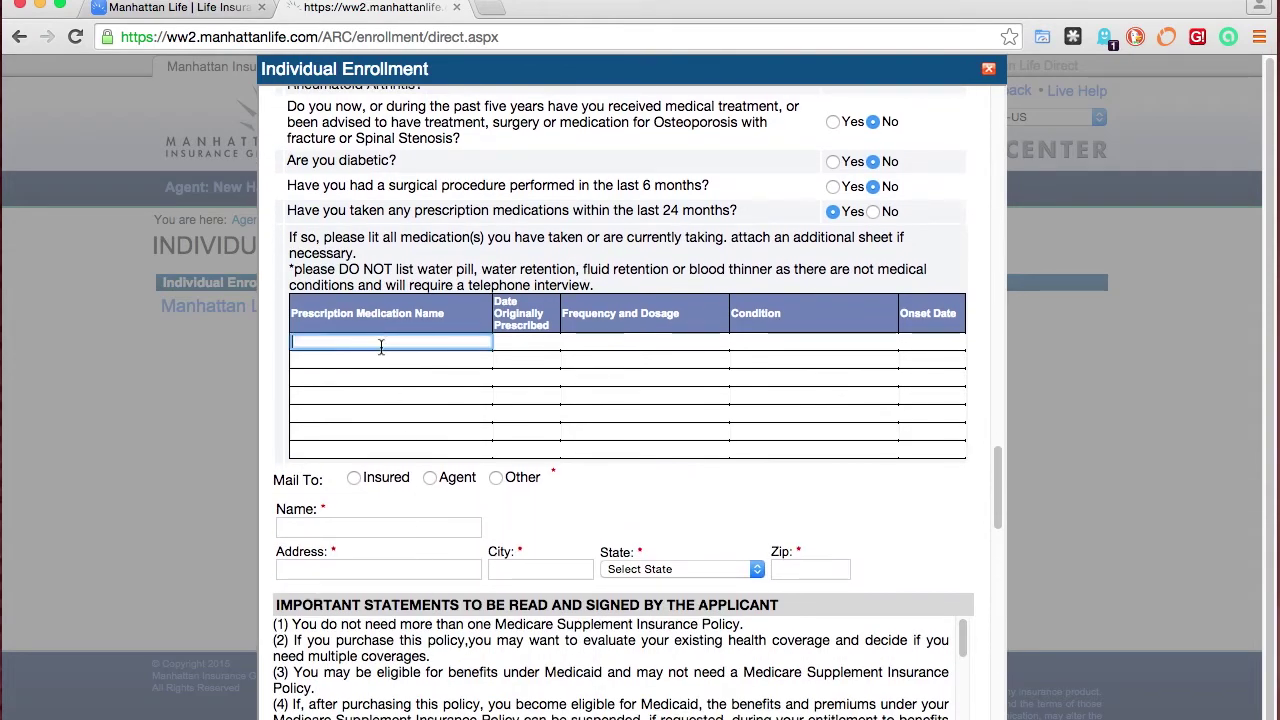
text(Simvas)
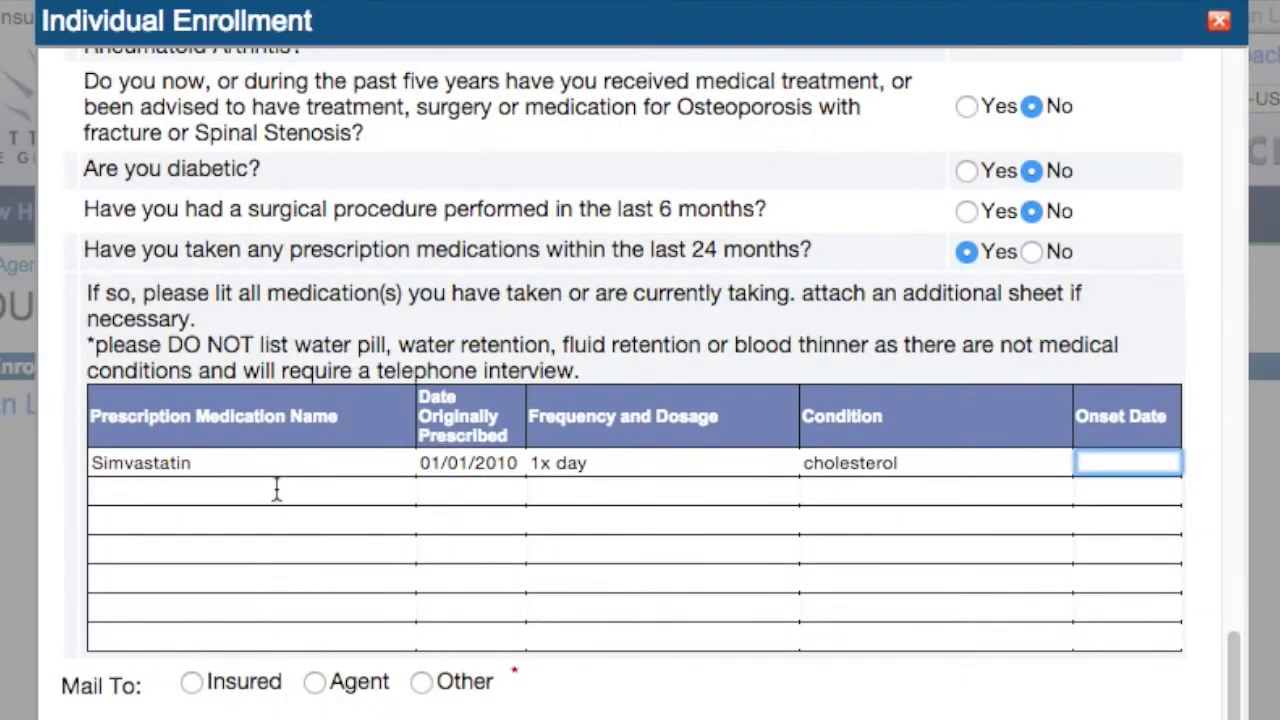
text(?)
scroll(280, 495, down, 3)
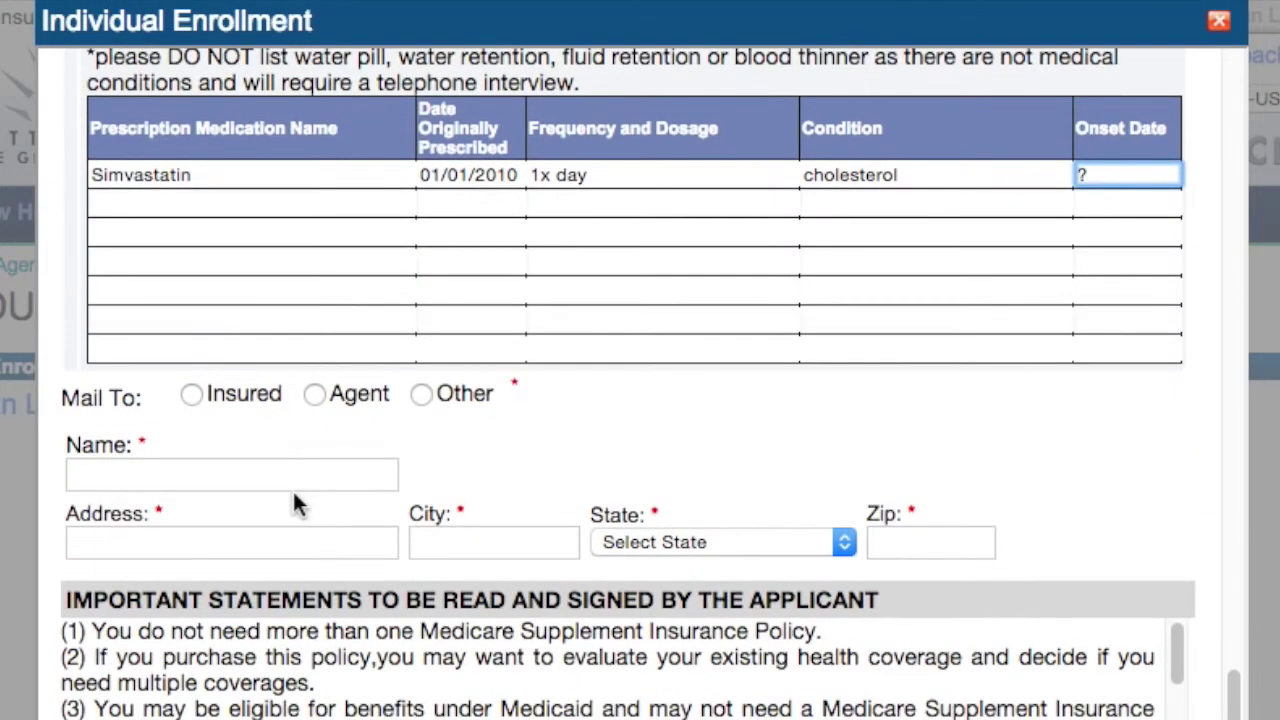
click(192, 395)
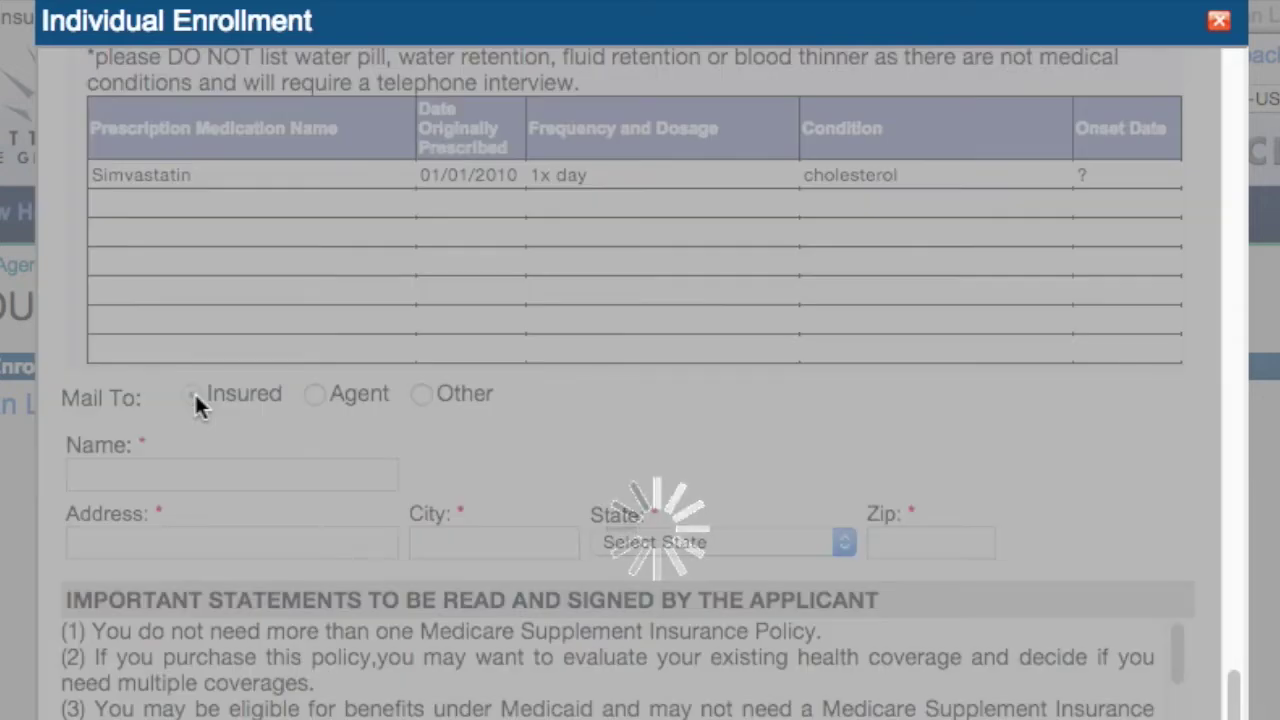
- Scroll down through the replacement statements box to reach the signature section
scroll(243, 406, down, 5)
scroll(243, 406, down, 5)
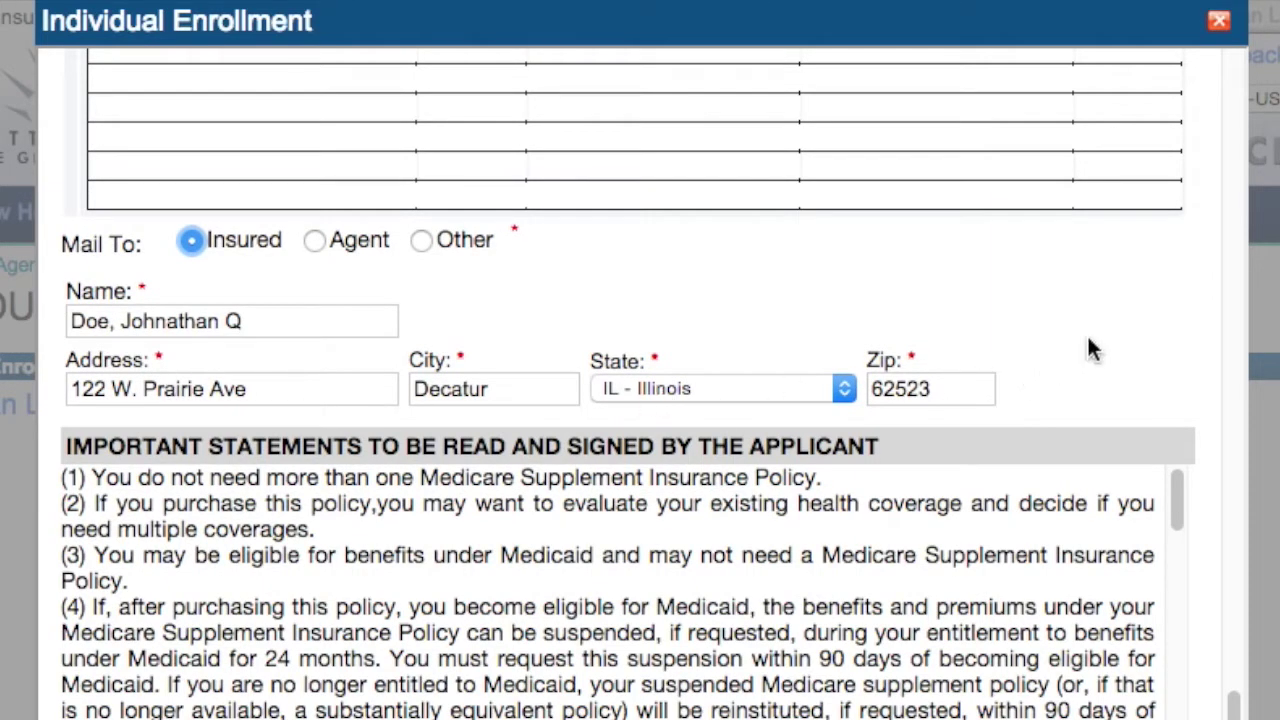
scroll(1205, 315, down, 4)
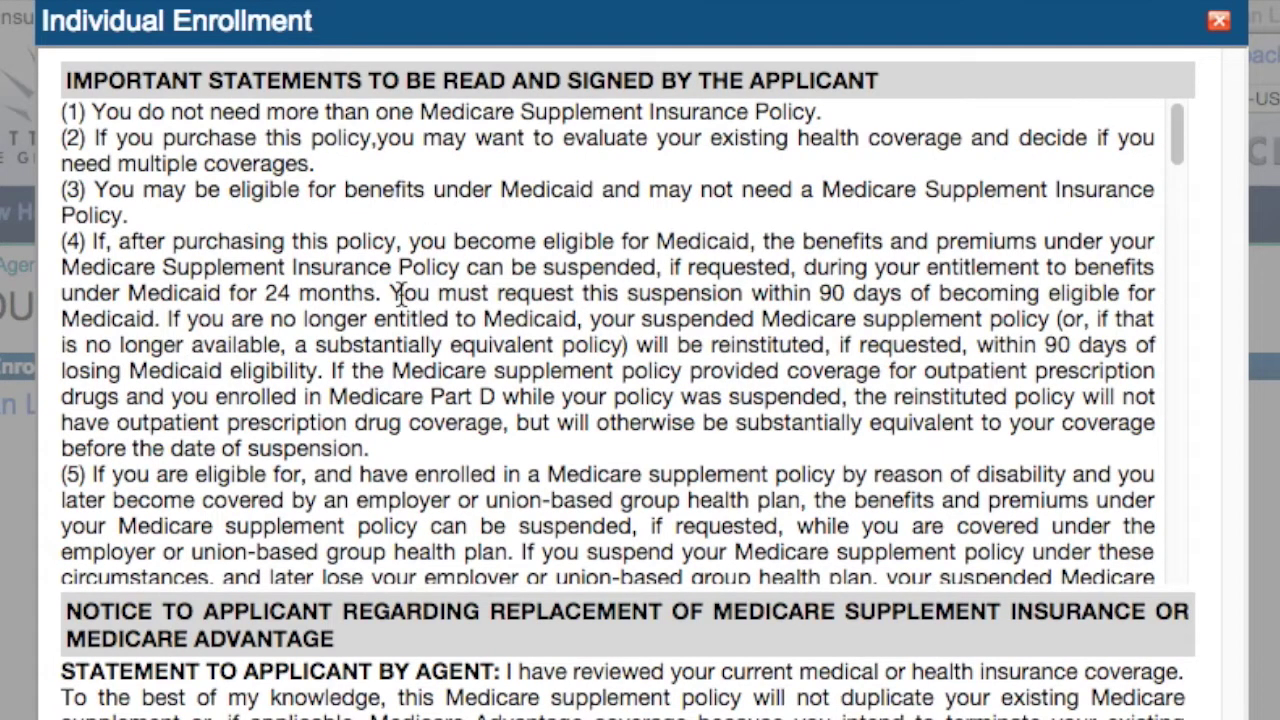
scroll(425, 343, down, 15)
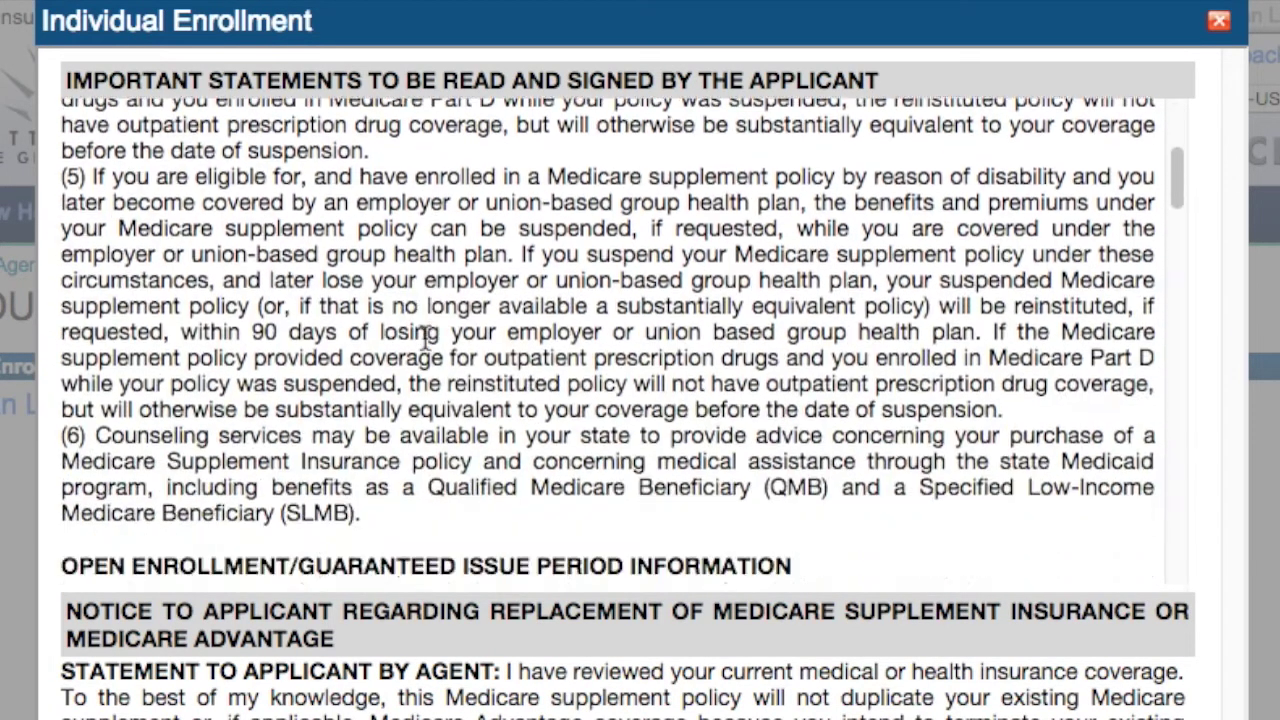
scroll(425, 338, down, 15)
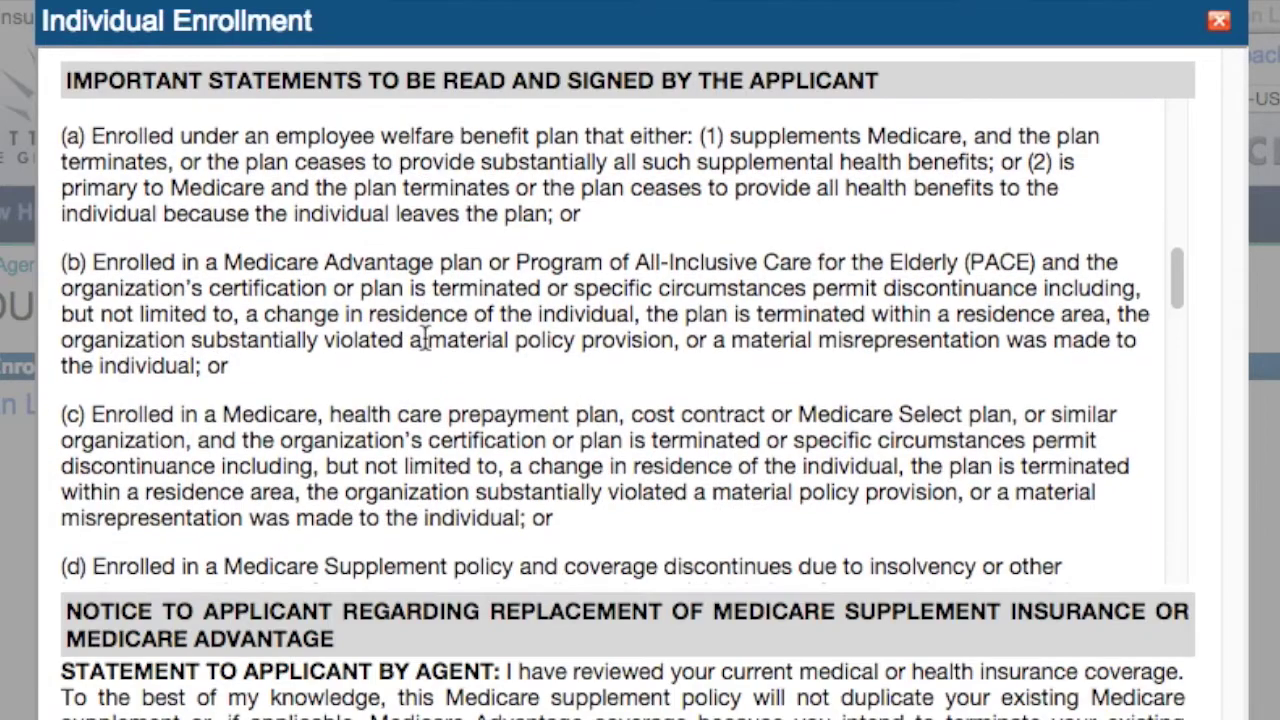
scroll(425, 340, down, 12)
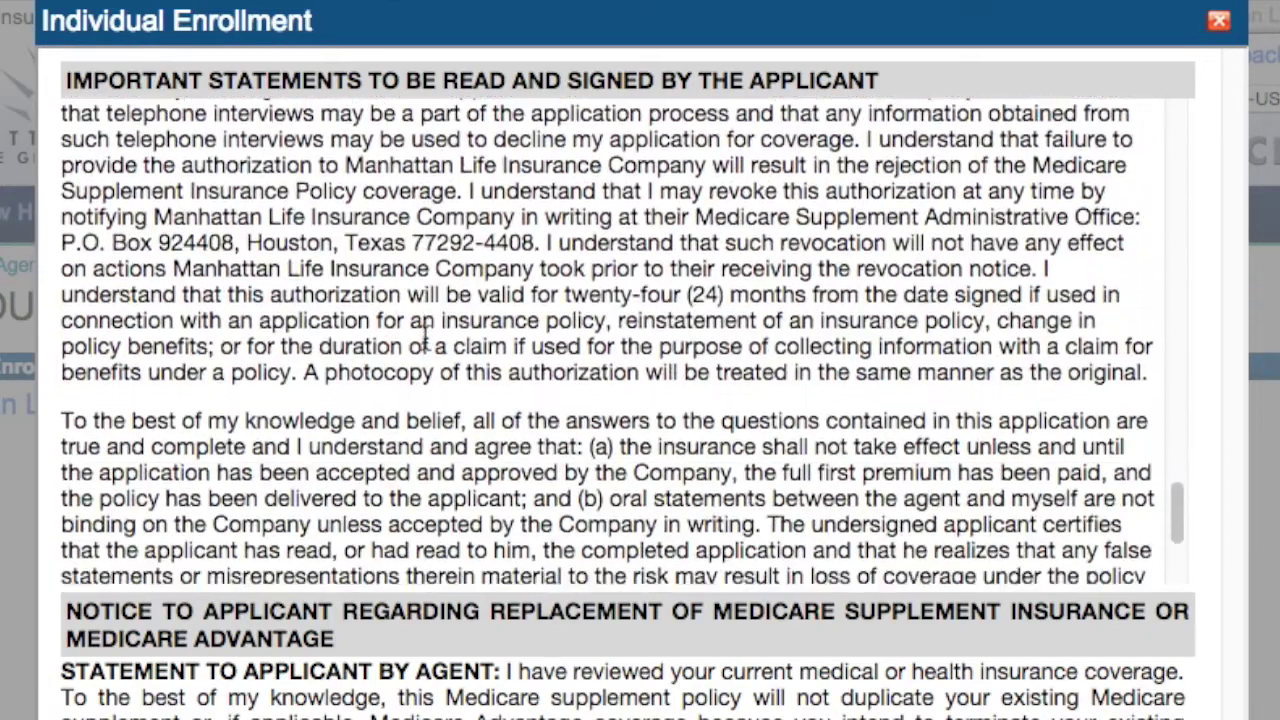
scroll(423, 338, down, 3)
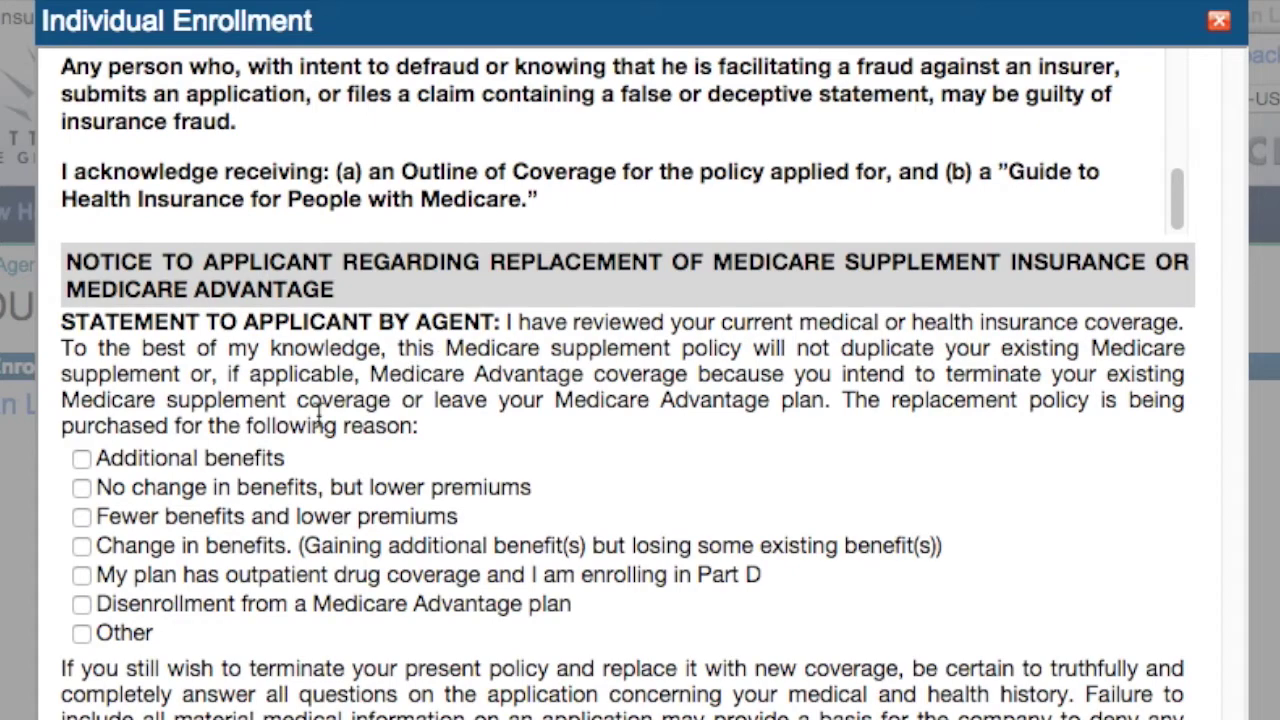
scroll(320, 415, down, 2)
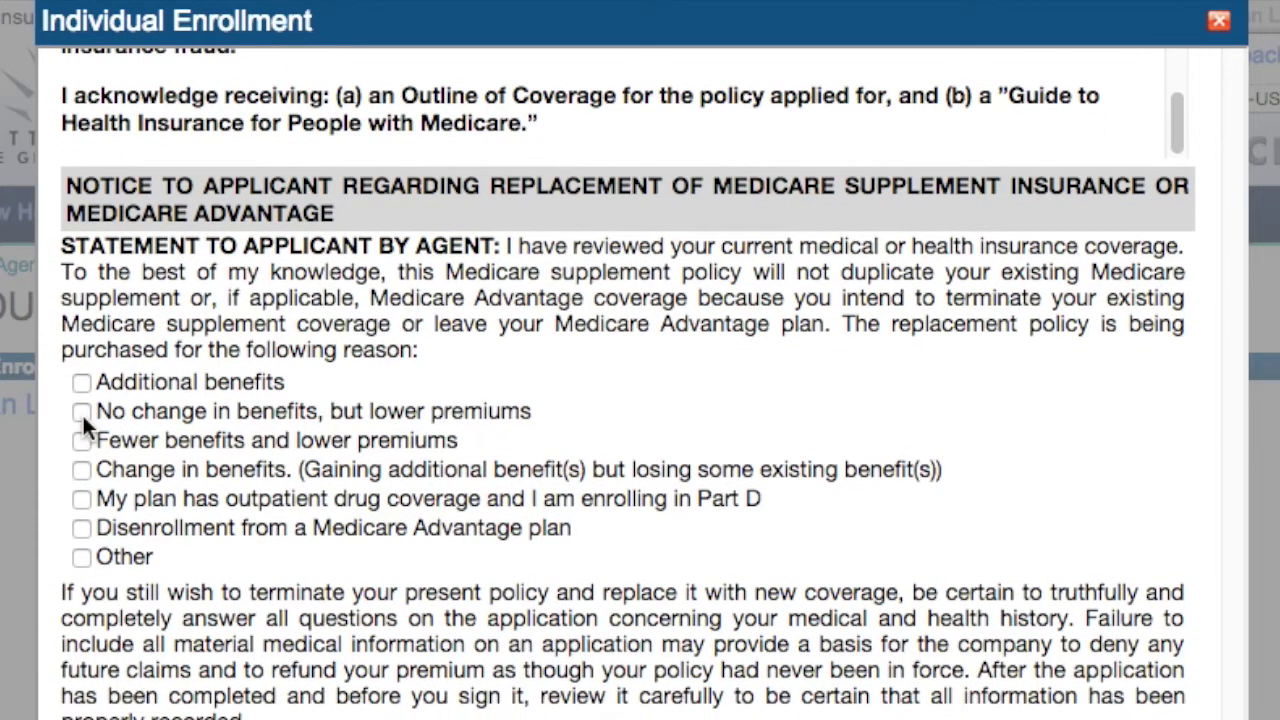
scroll(665, 440, down, 6)
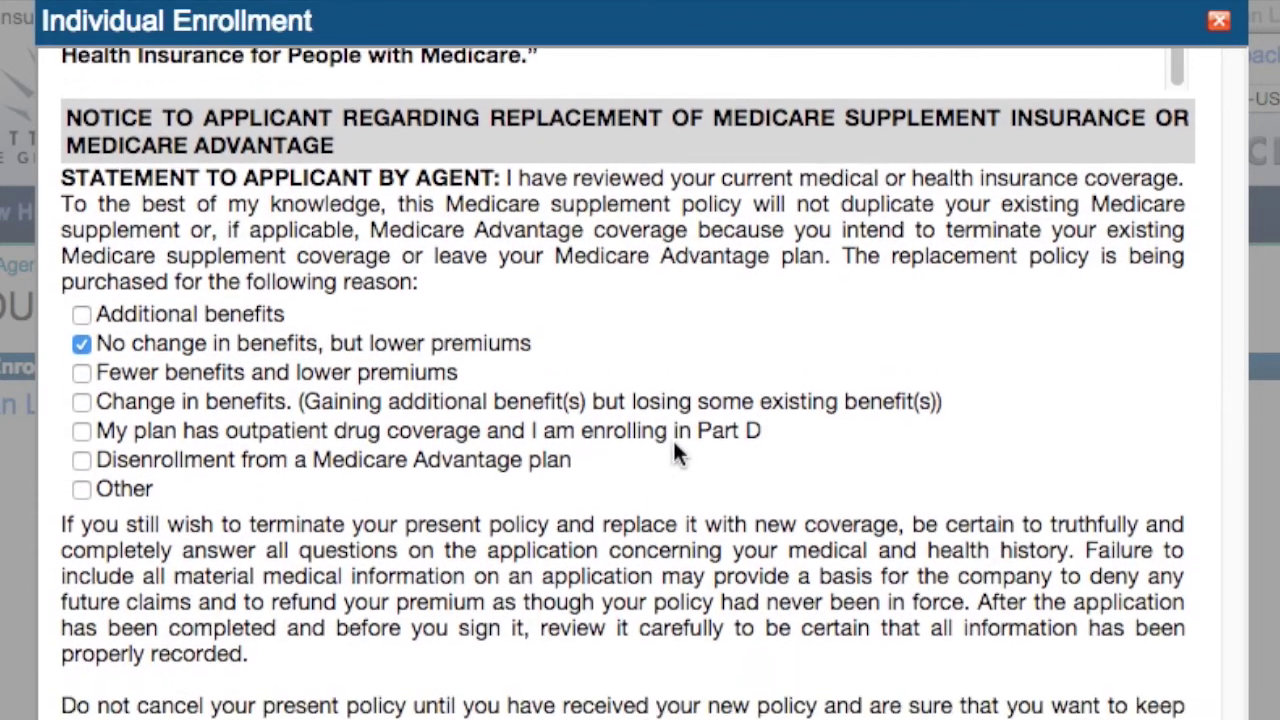
scroll(672, 452, down, 3)
scroll(675, 440, down, 10)
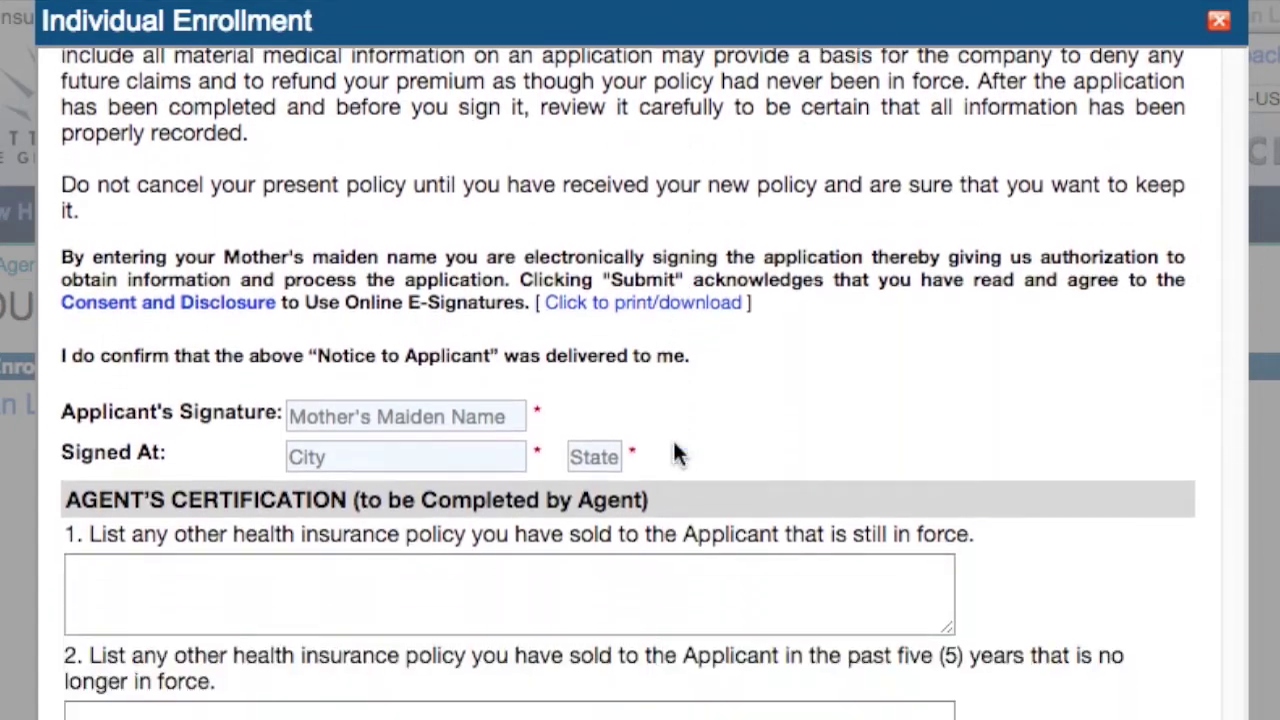
- Sign with the mother's maiden name and enter Decatur, IL as the signing location
scroll(675, 443, down, 1)
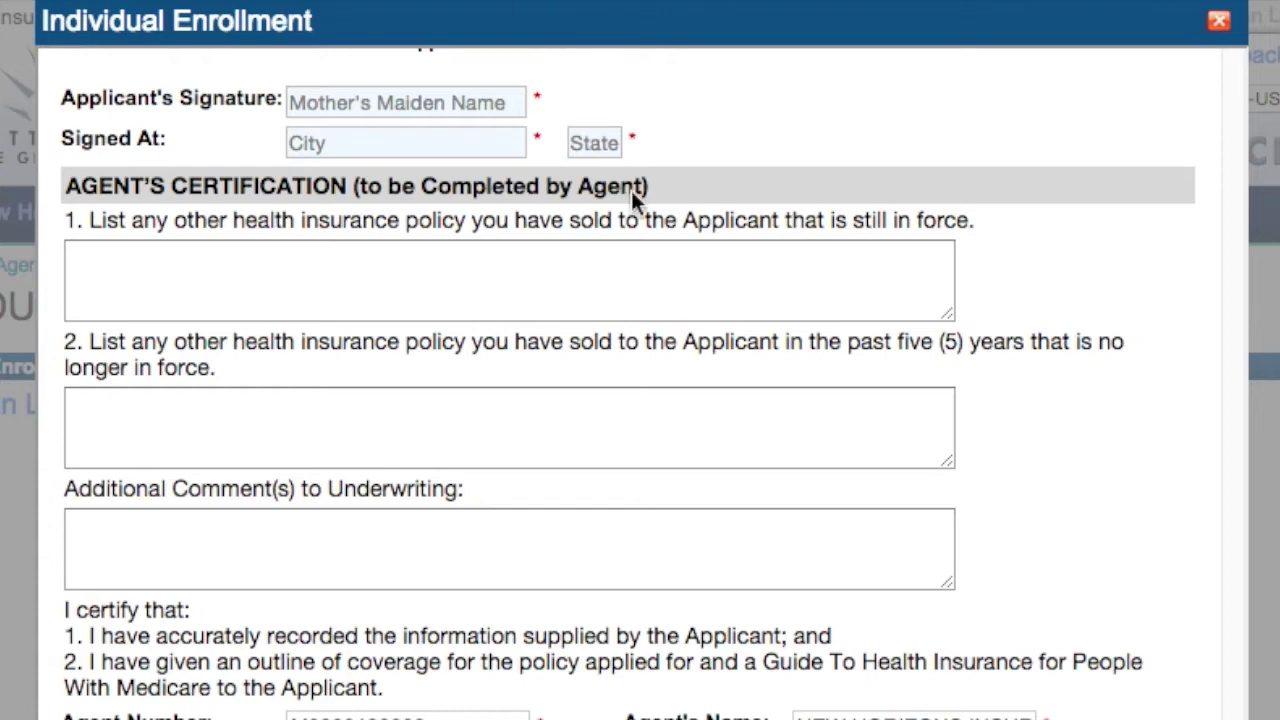
click(466, 100)
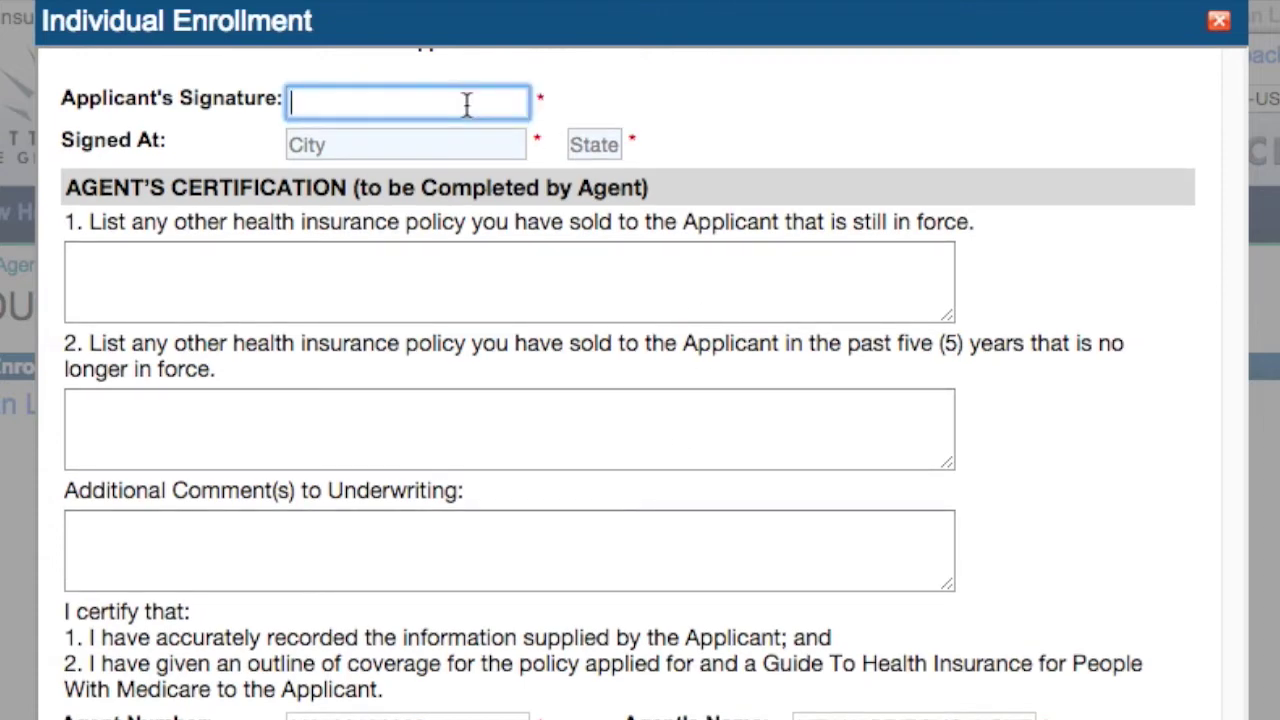
text(Smith)
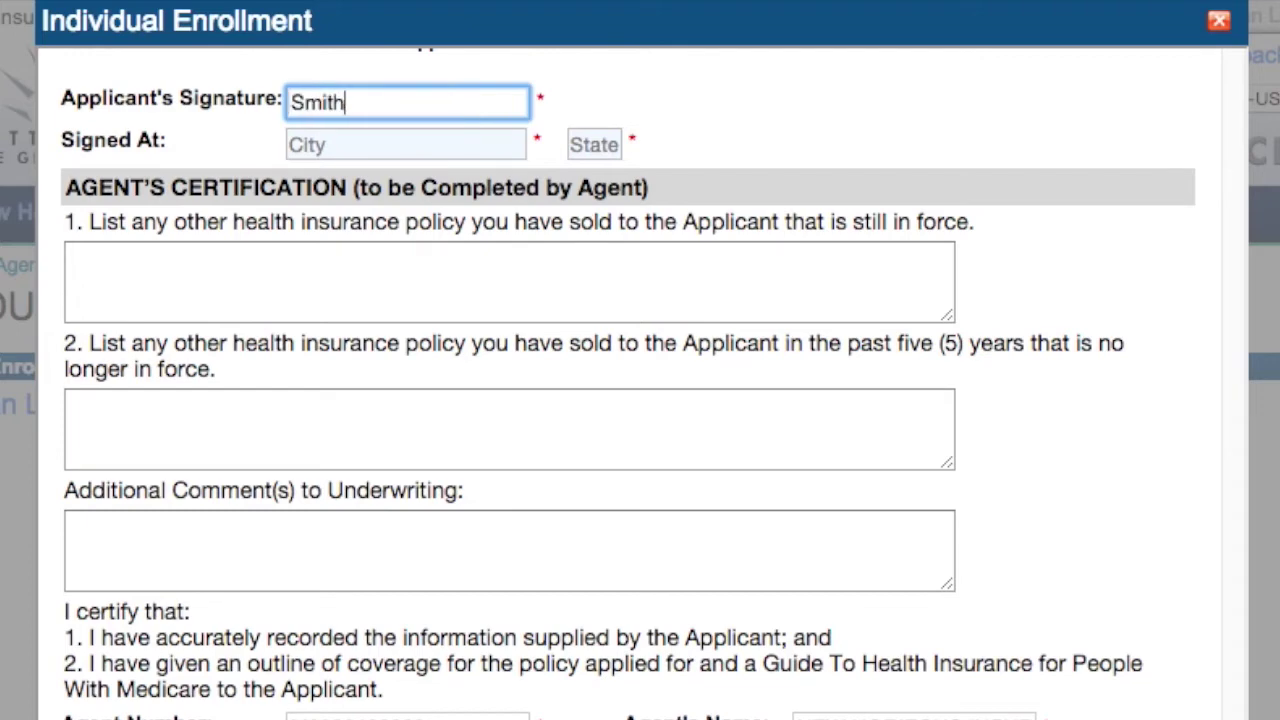
key(Tab)
text(Decatur)
key(Tab)
text(IL)
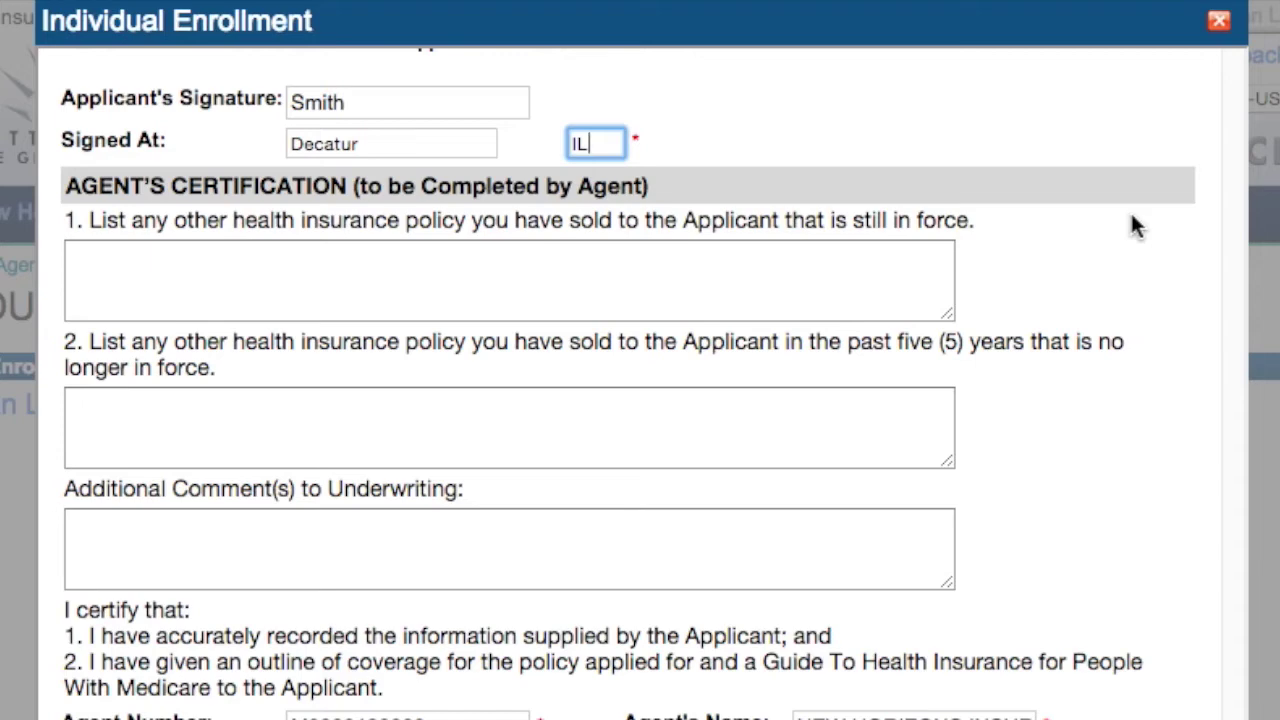
scroll(1135, 227, down, 2)
scroll(1135, 227, down, 4)
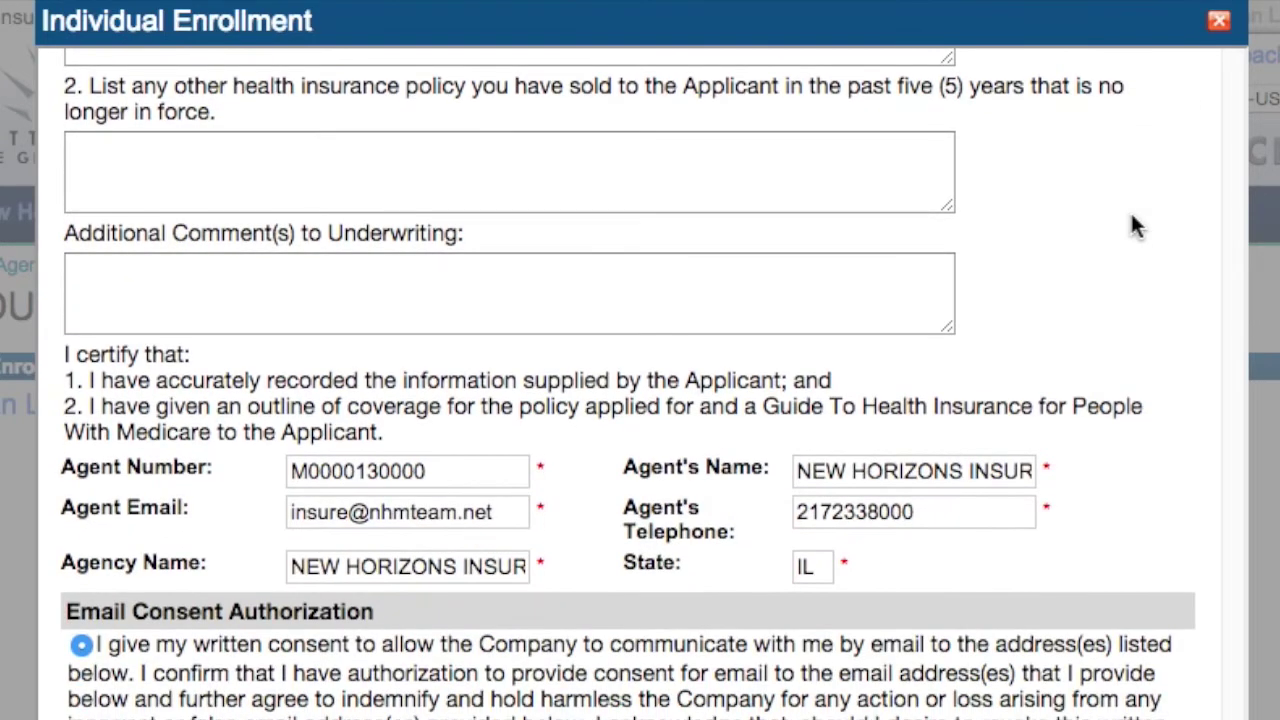
- Decline email consent and enter bank Busey, the account owner's name, routing and account numbers
scroll(1135, 227, down, 5)
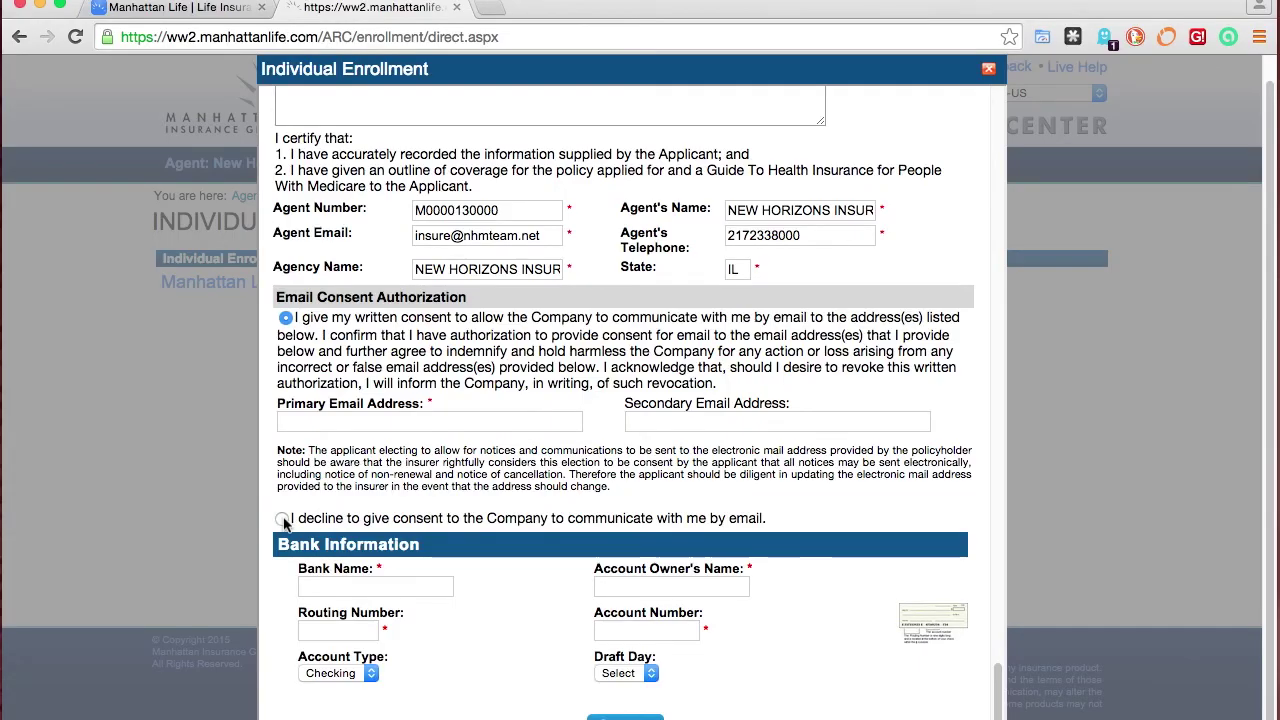
click(283, 519)
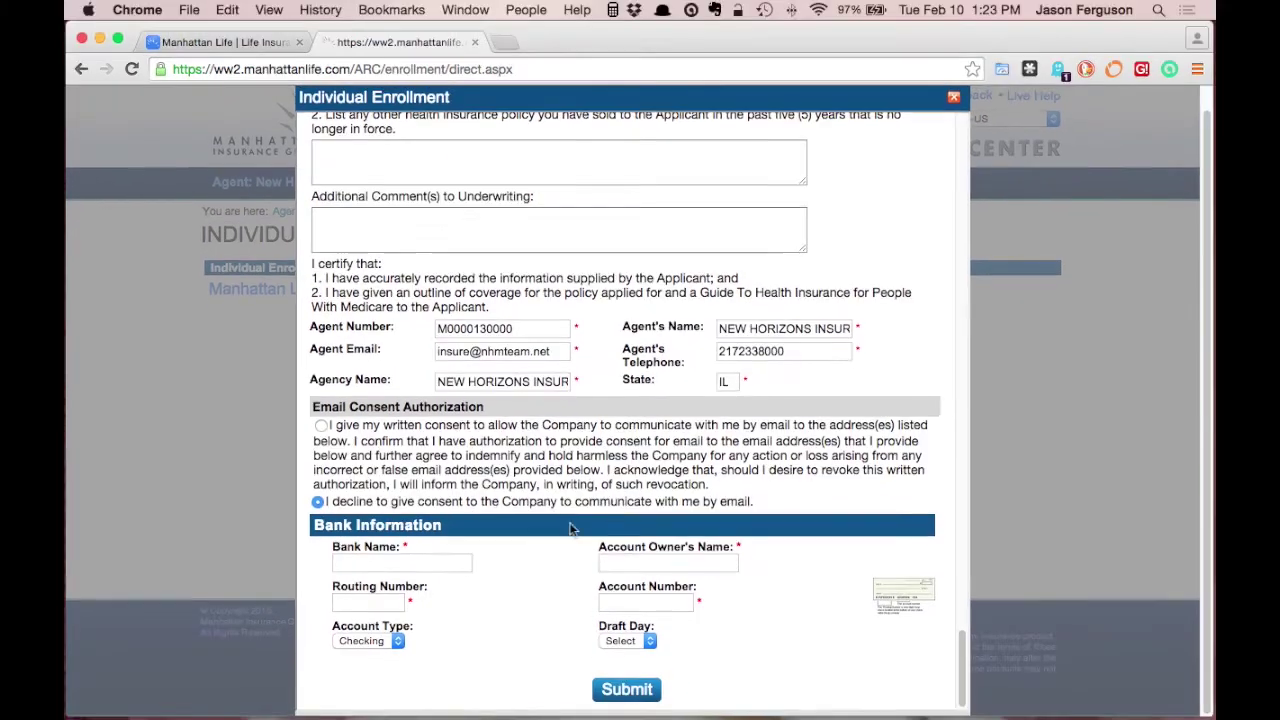
click(356, 583)
text(Busey)
key(Tab)
text(John Doe)
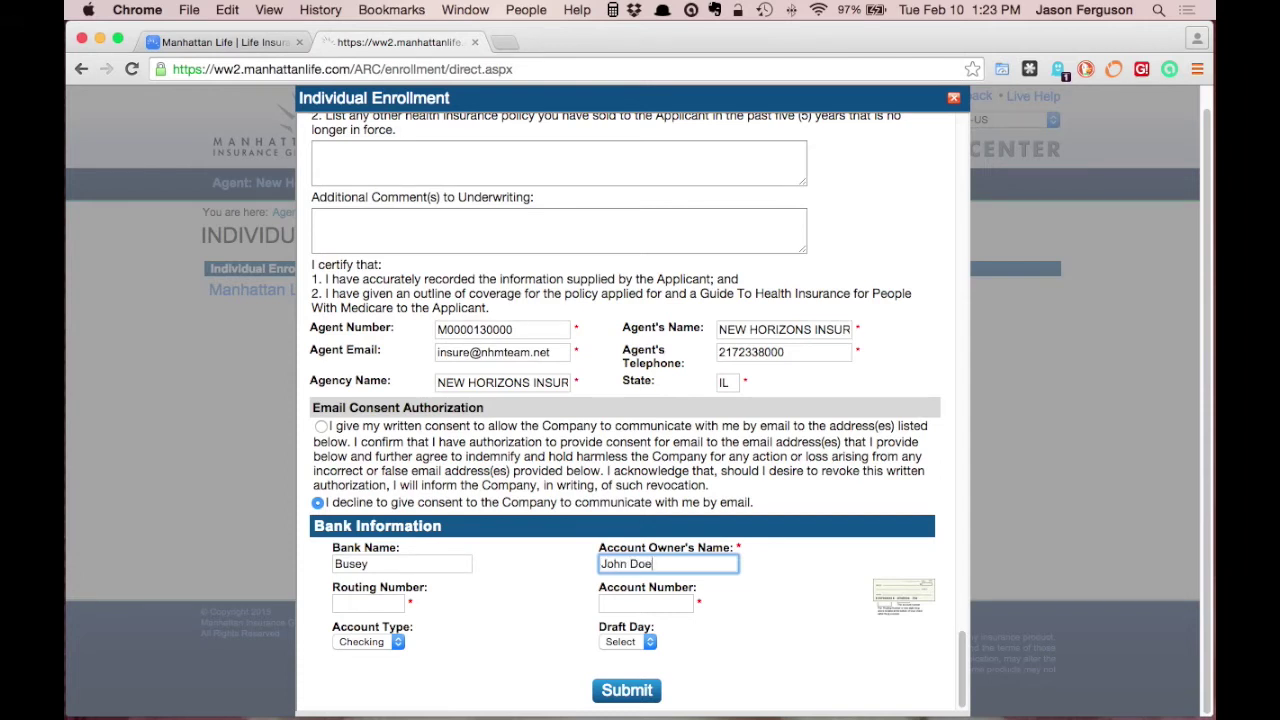
key(Tab)
text(0711111)
key(Tab)
text(00012345)
- Set the draft day to the 15th and submit the enrollment application
click(628, 641)
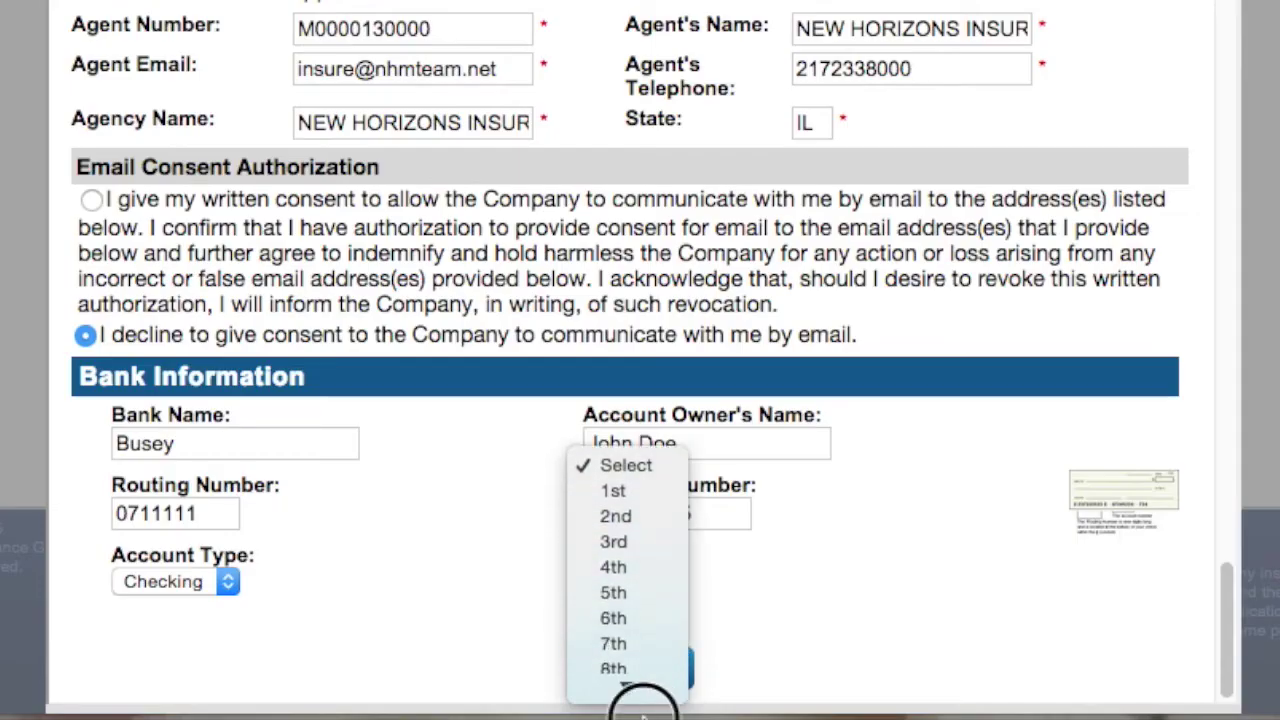
click(636, 474)
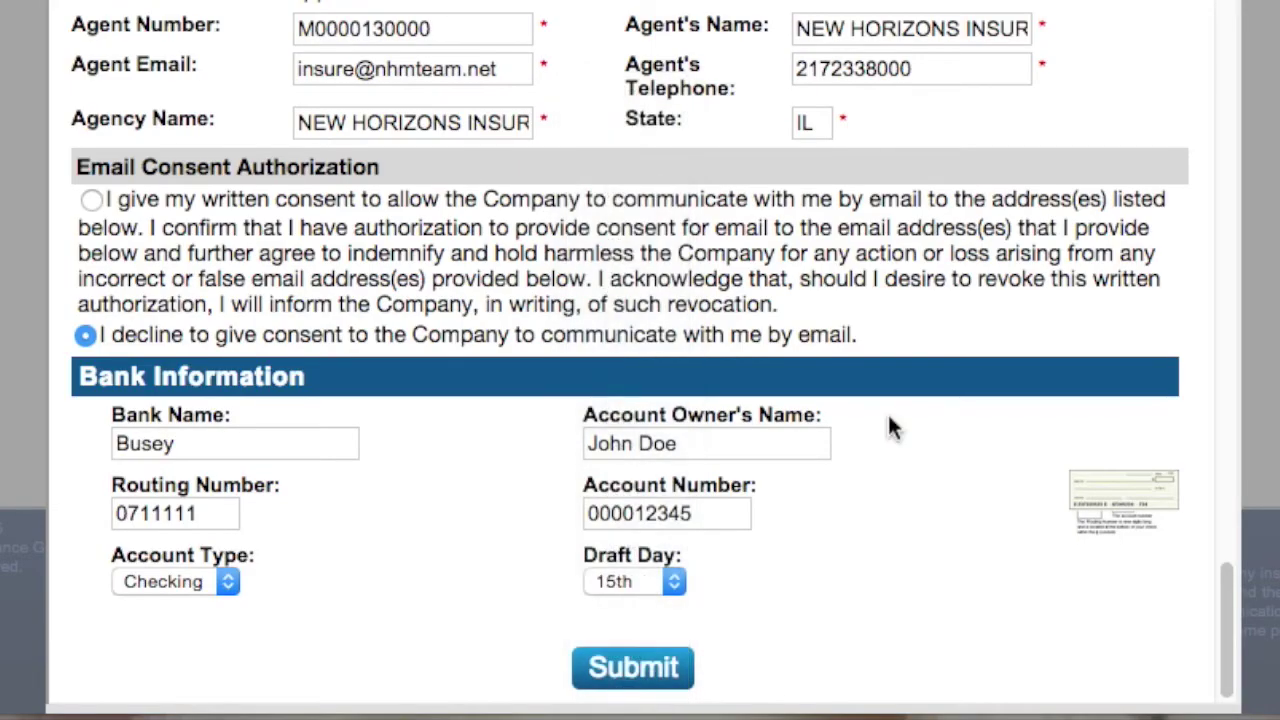
click(633, 668)
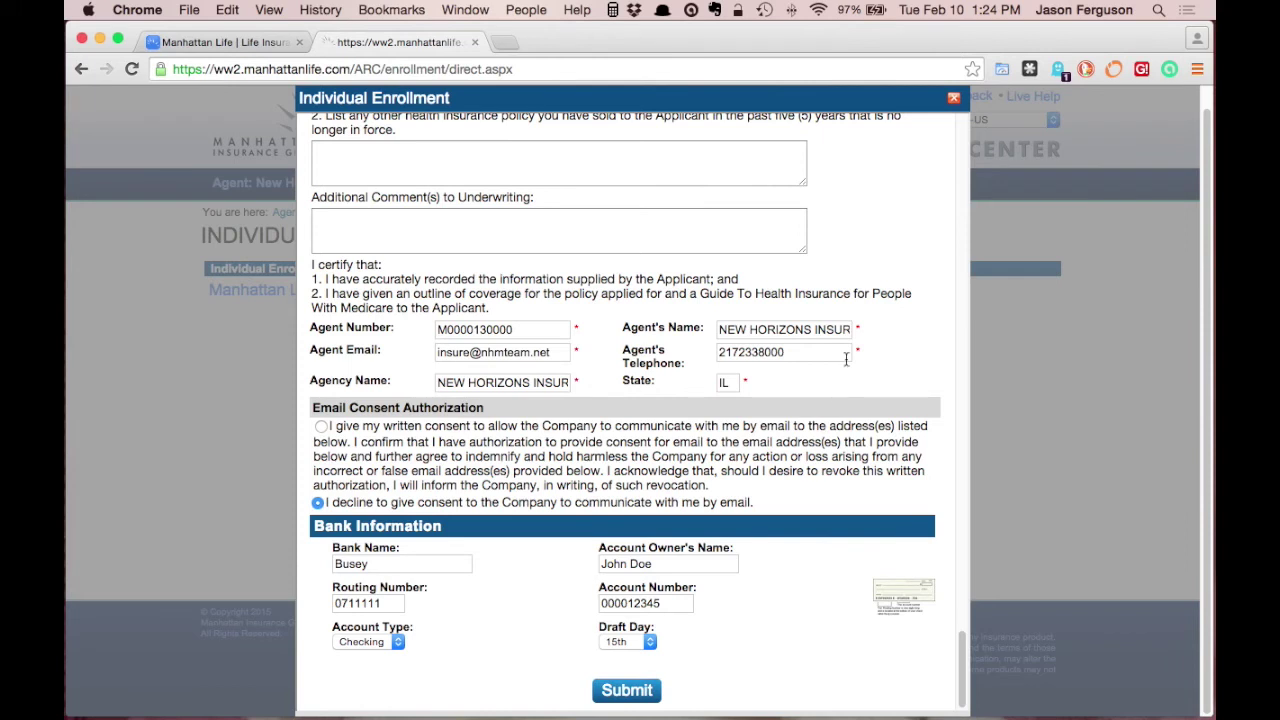
- Close the Individual Enrollment window to return to the product list
click(953, 102)
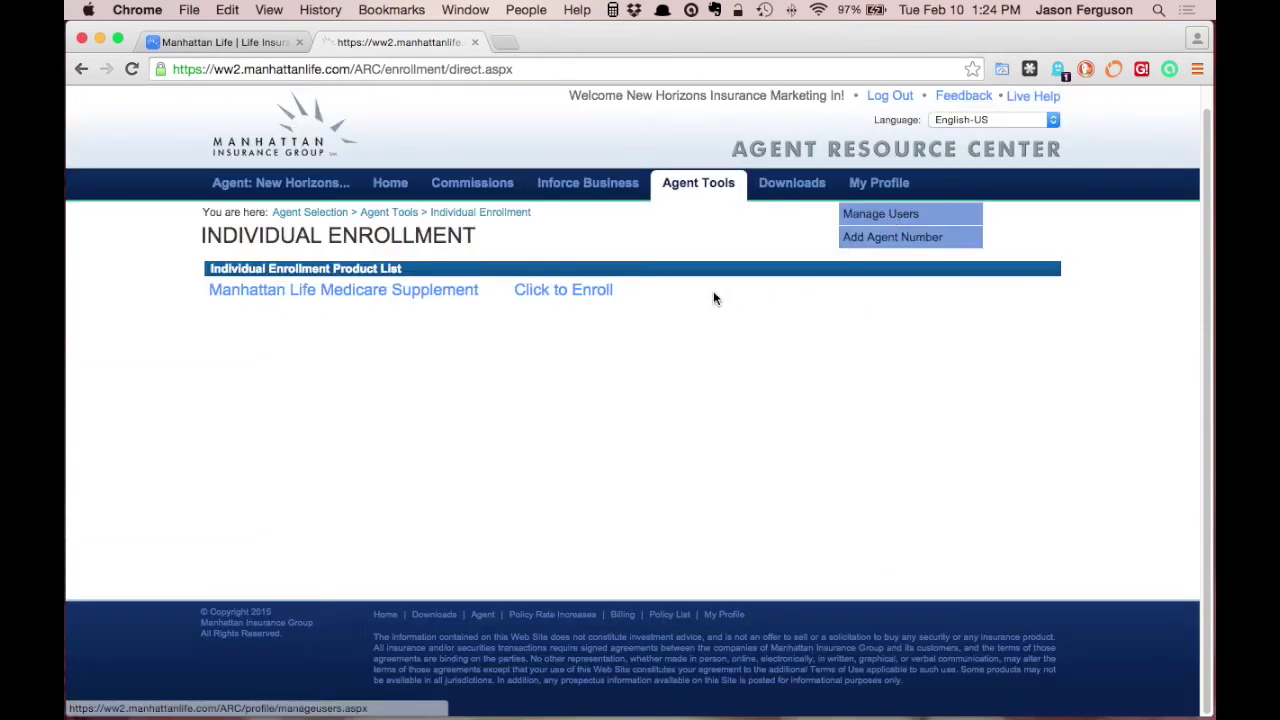